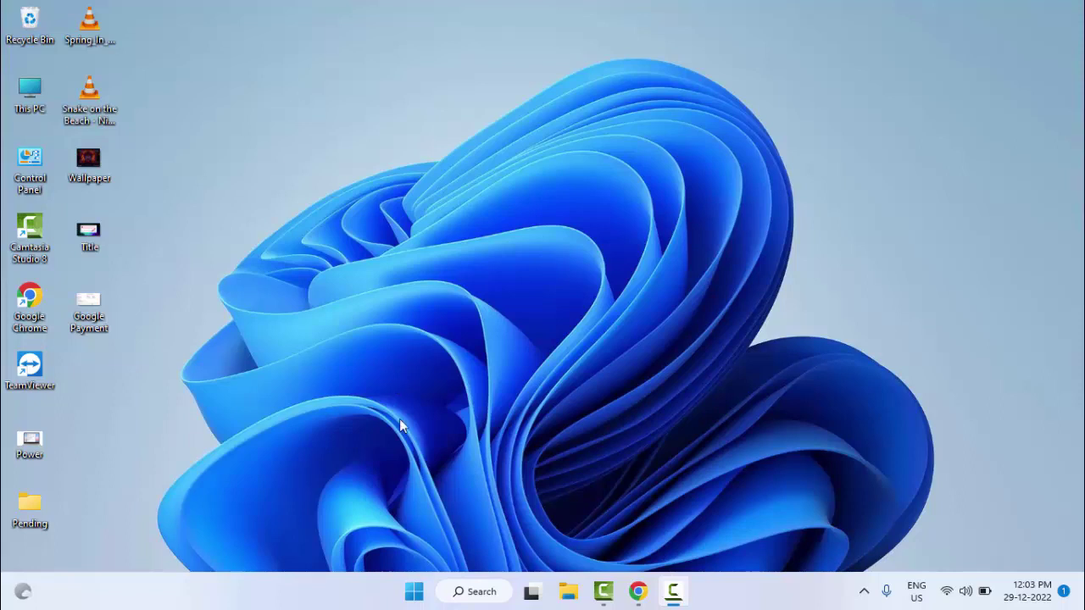
- Search Start for 'troubleshoot settings' and open the Troubleshoot page in Settings
left_click(414, 592)
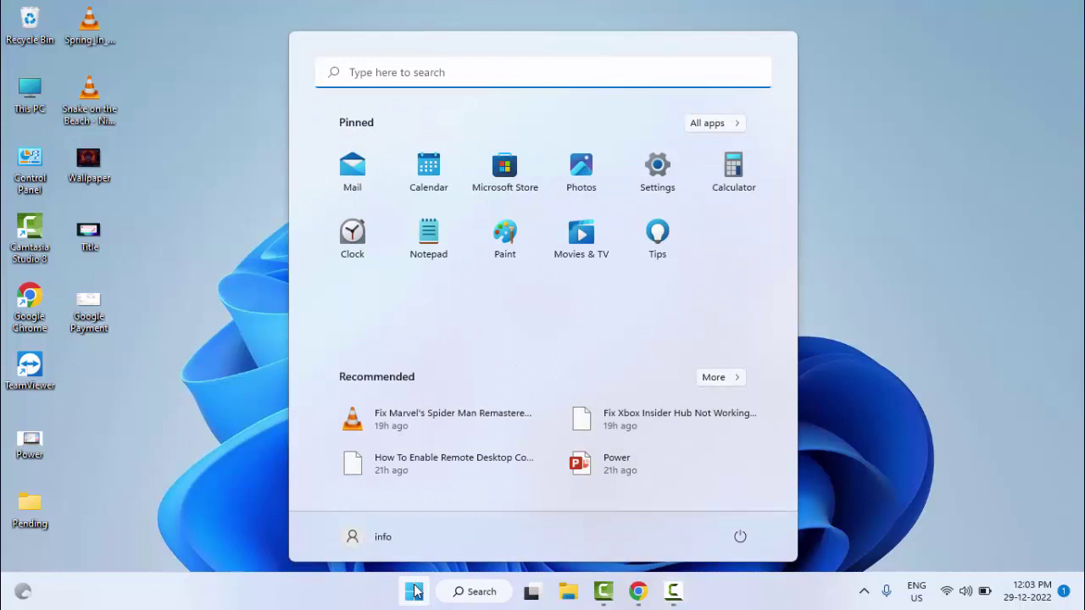
type("t")
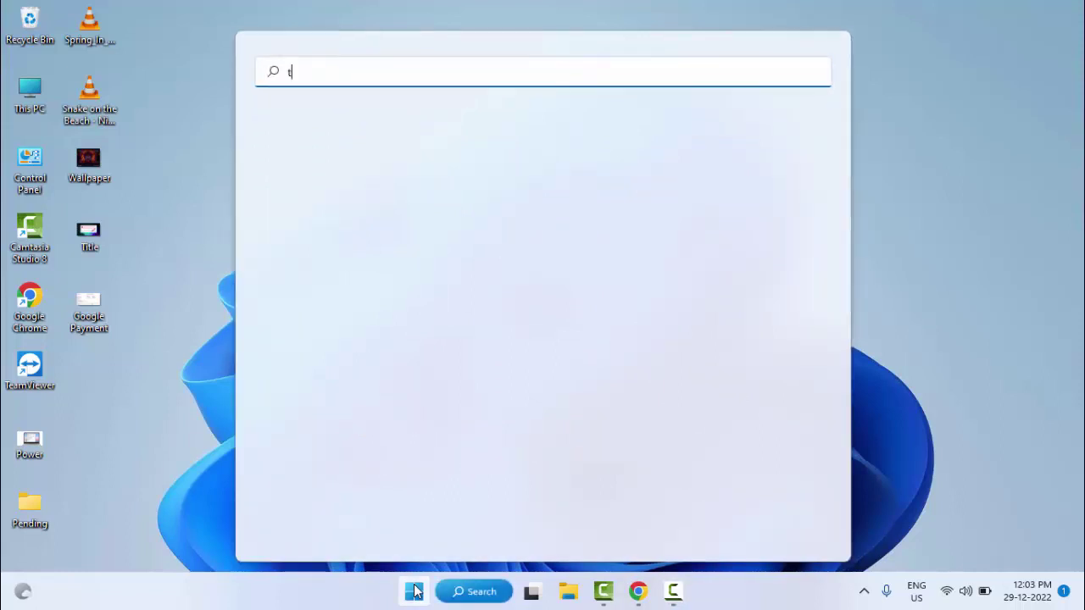
type("roubleshoo")
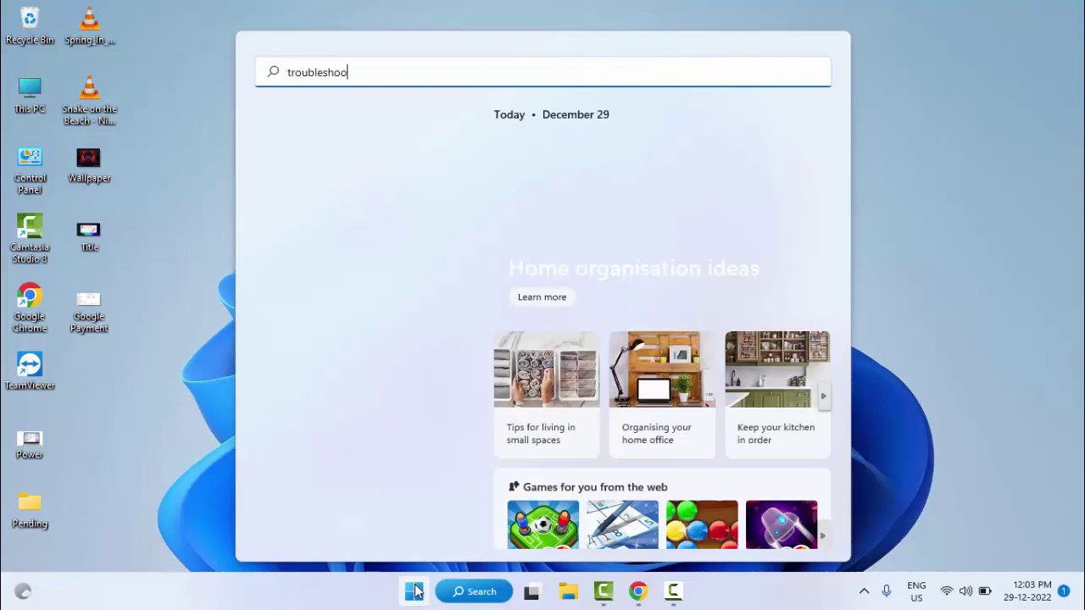
type("t settings")
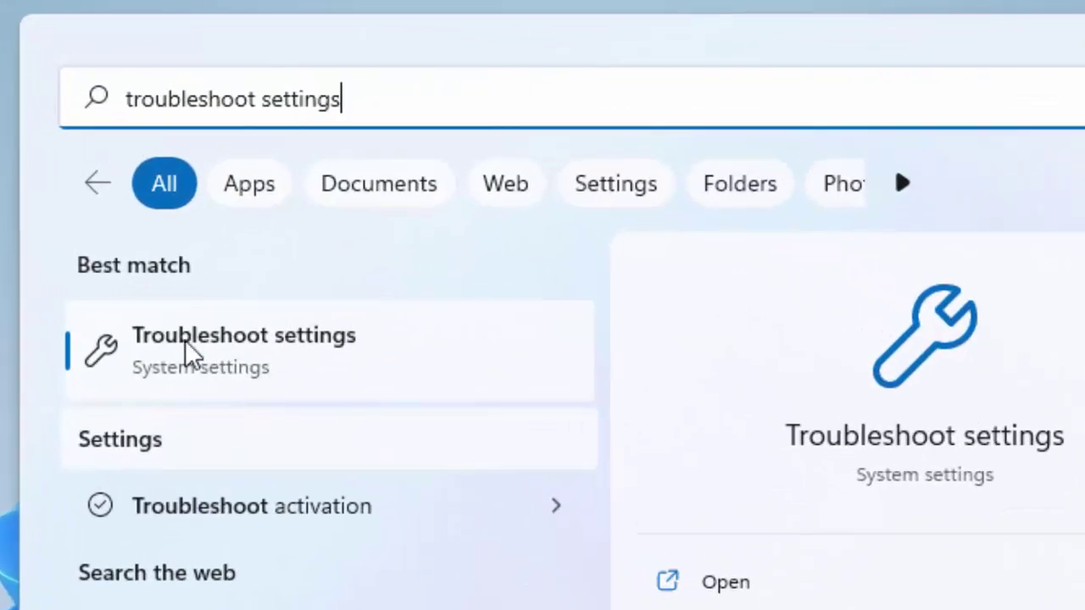
left_click(182, 359)
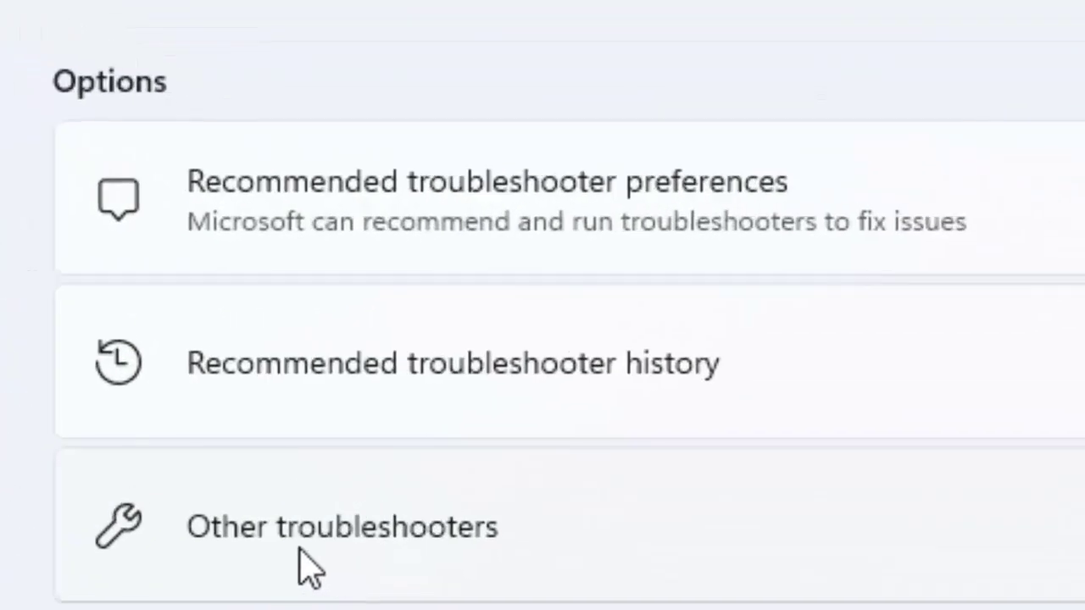
- Browse the Other troubleshooters list down to Network Adapter, then close Settings
left_click(305, 564)
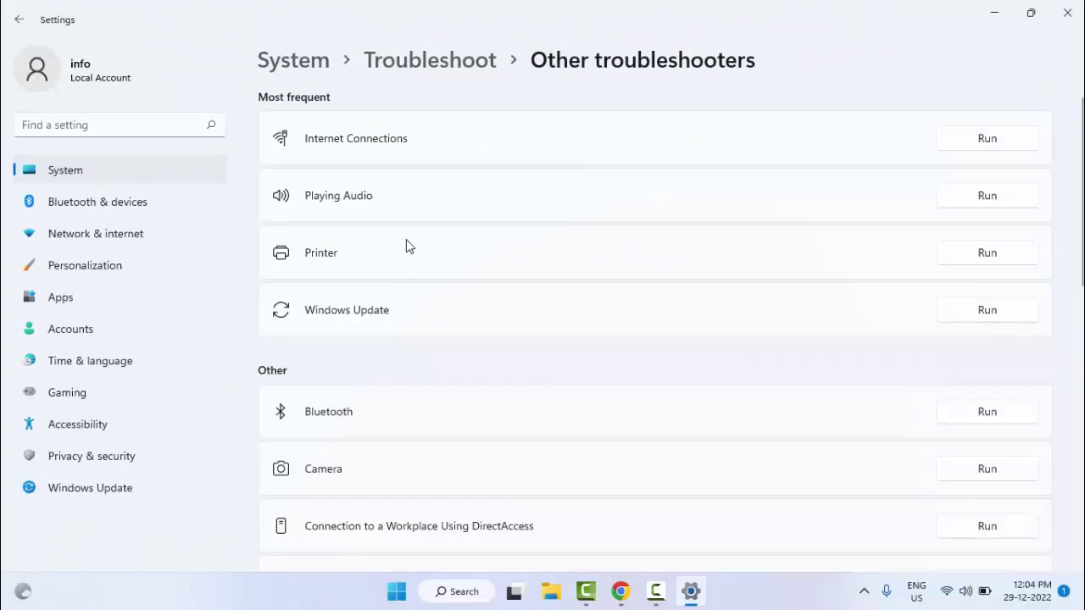
scroll(405, 220, "down", 5)
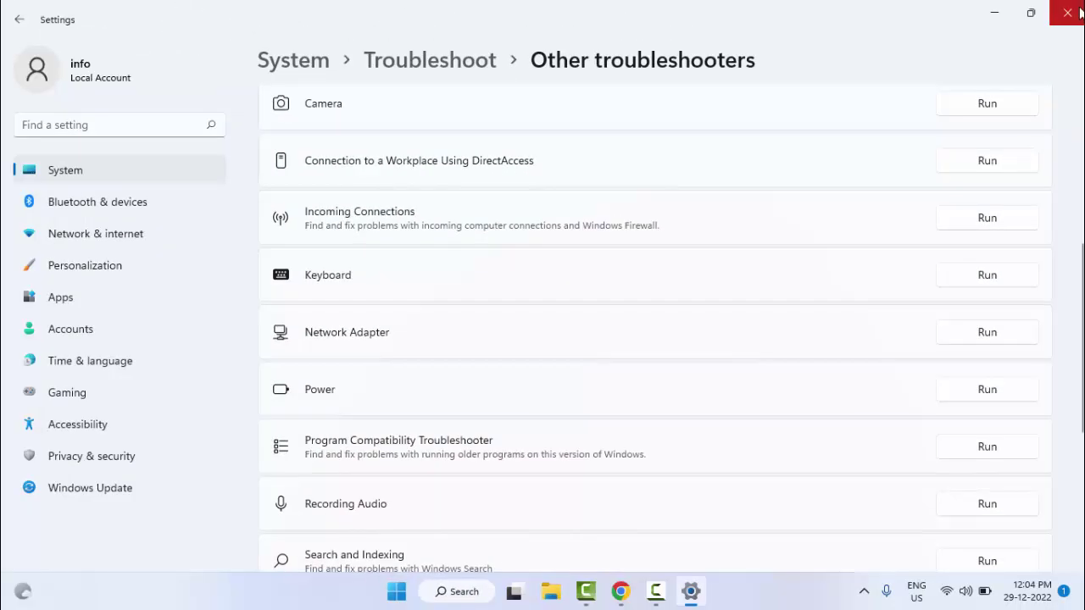
left_click(1081, 11)
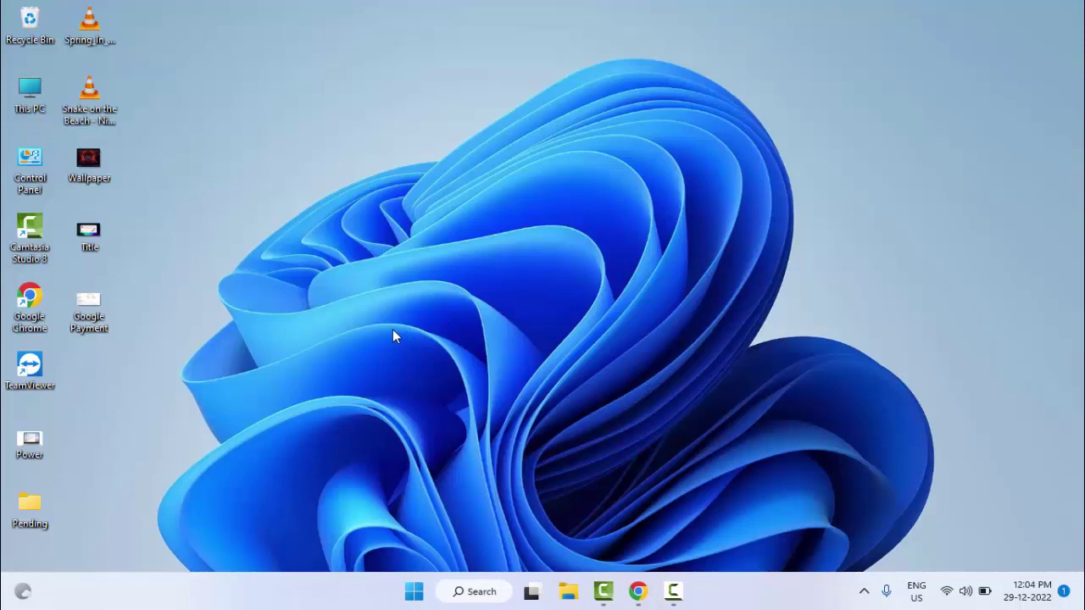
- Search Start for 'services' and launch the Services console with its service list focused
left_click(402, 596)
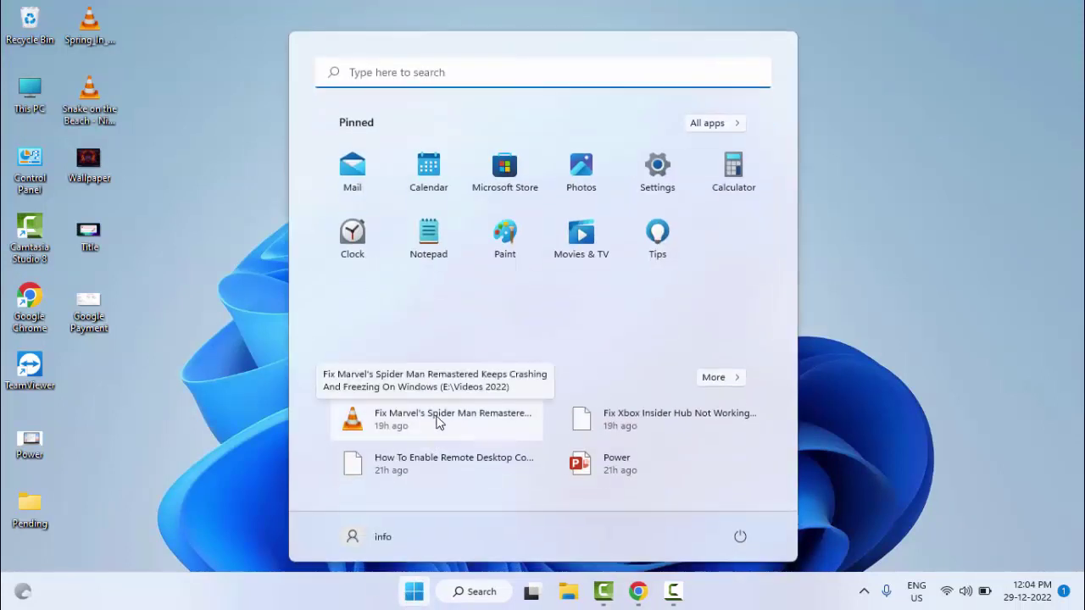
type("services")
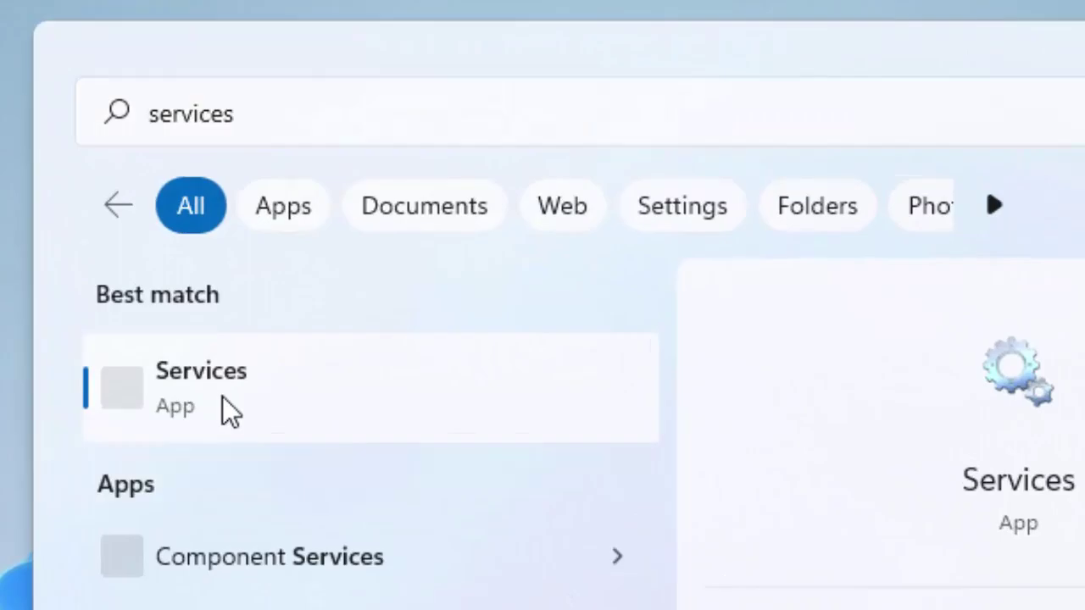
left_click(222, 396)
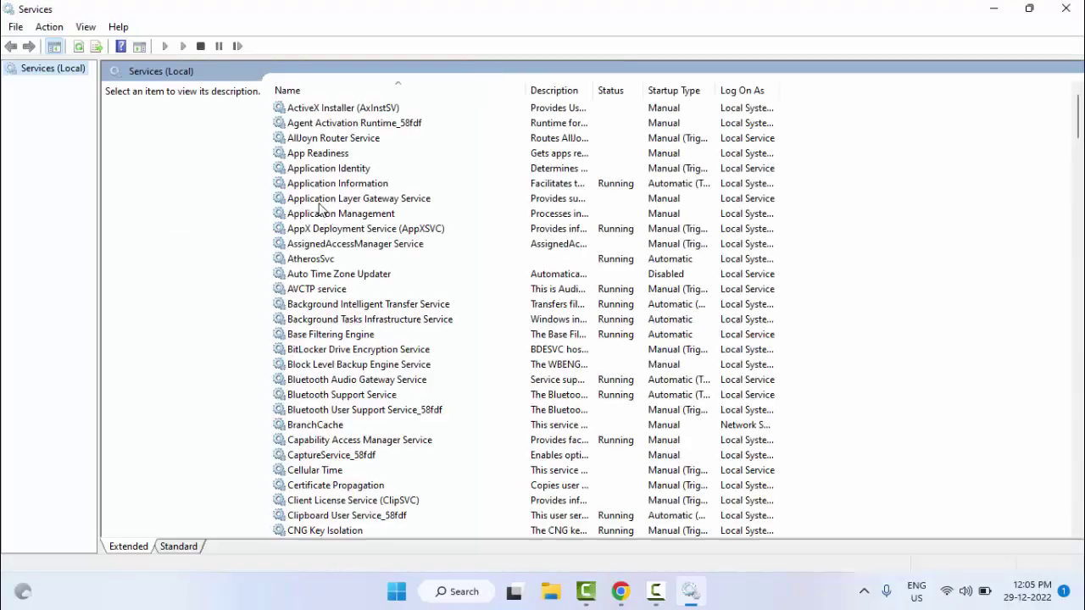
left_click(329, 202)
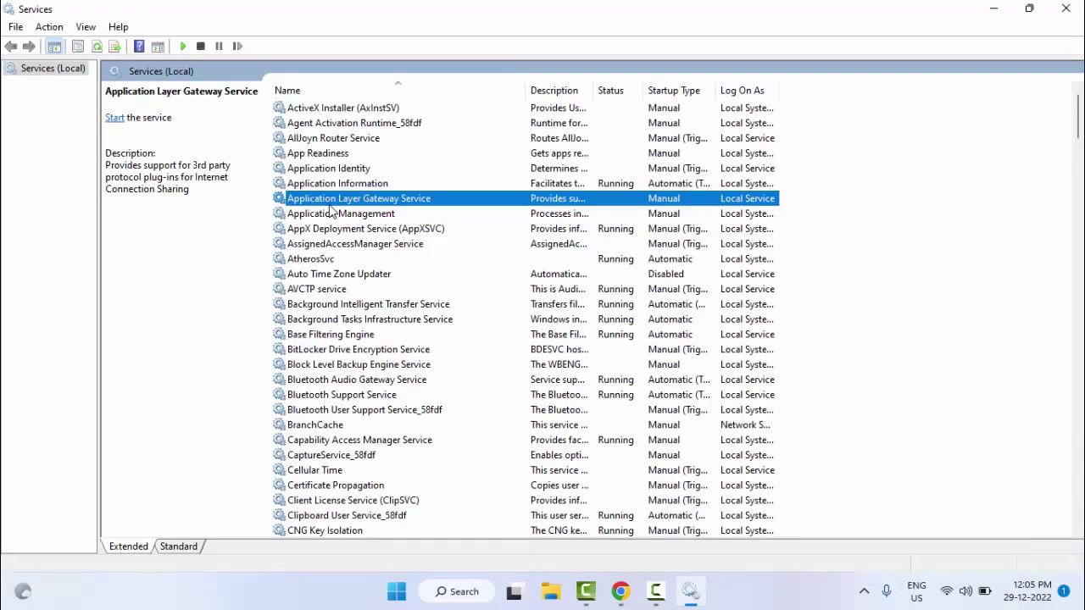
- Keep WLAN AutoConfig's startup type set to Automatic, confirm it, and close Services
type("wlan")
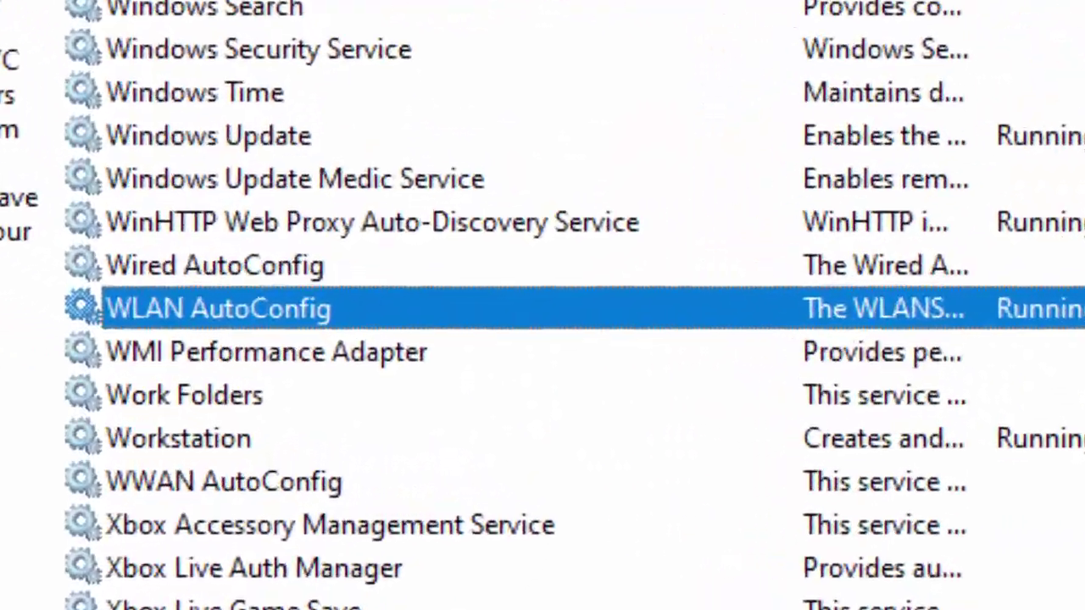
double_click(272, 365)
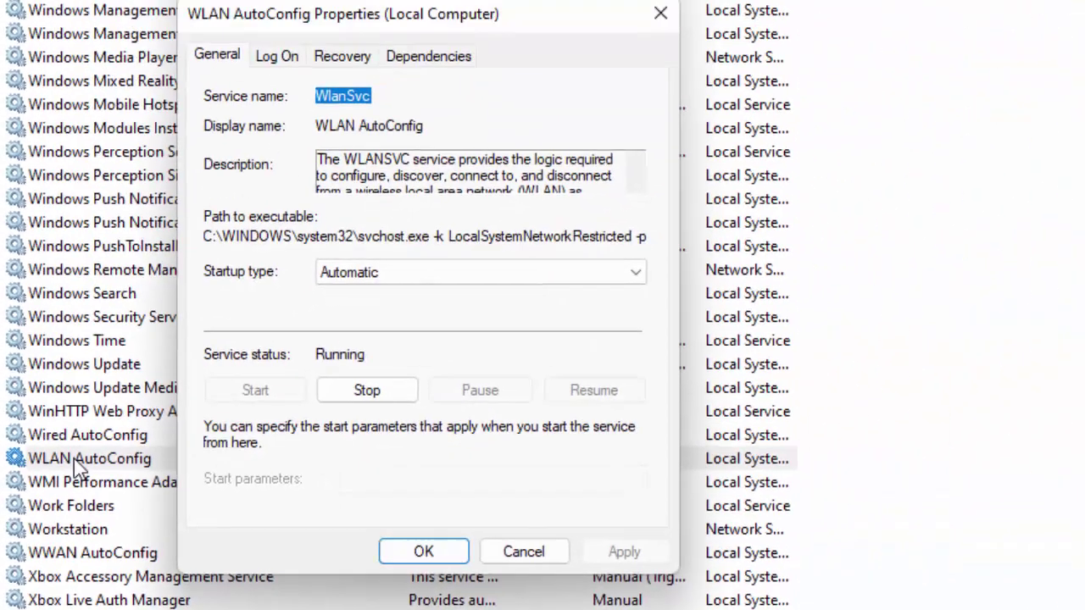
left_click(370, 266)
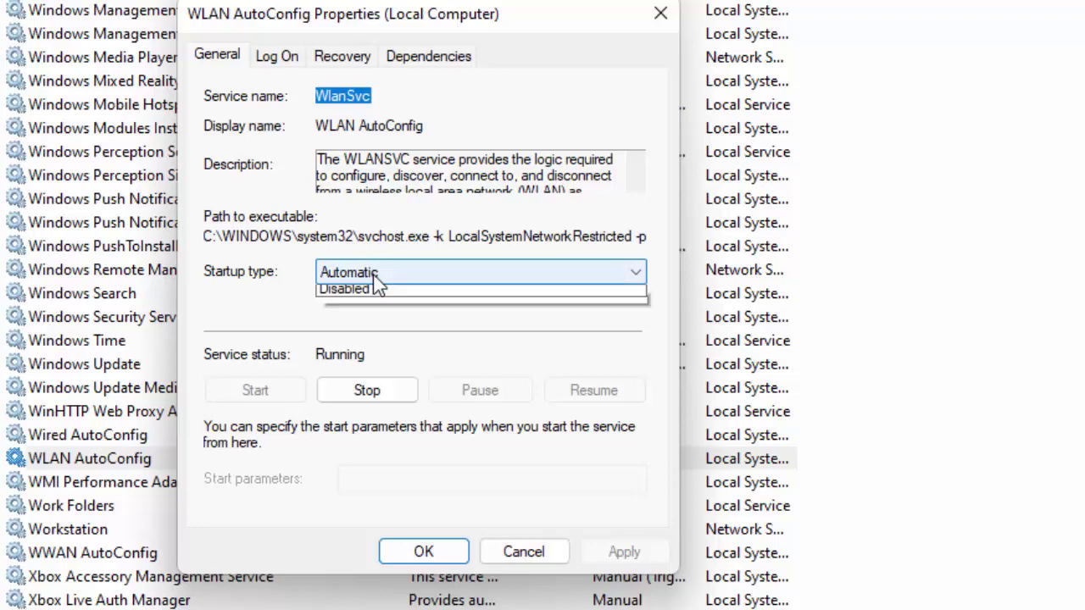
left_click(369, 317)
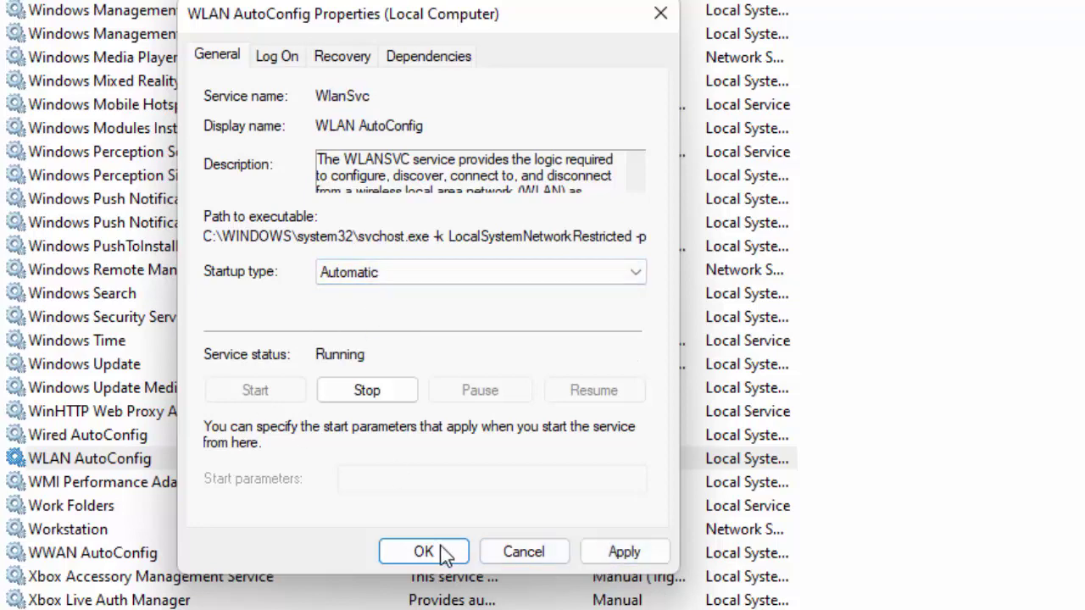
left_click(523, 552)
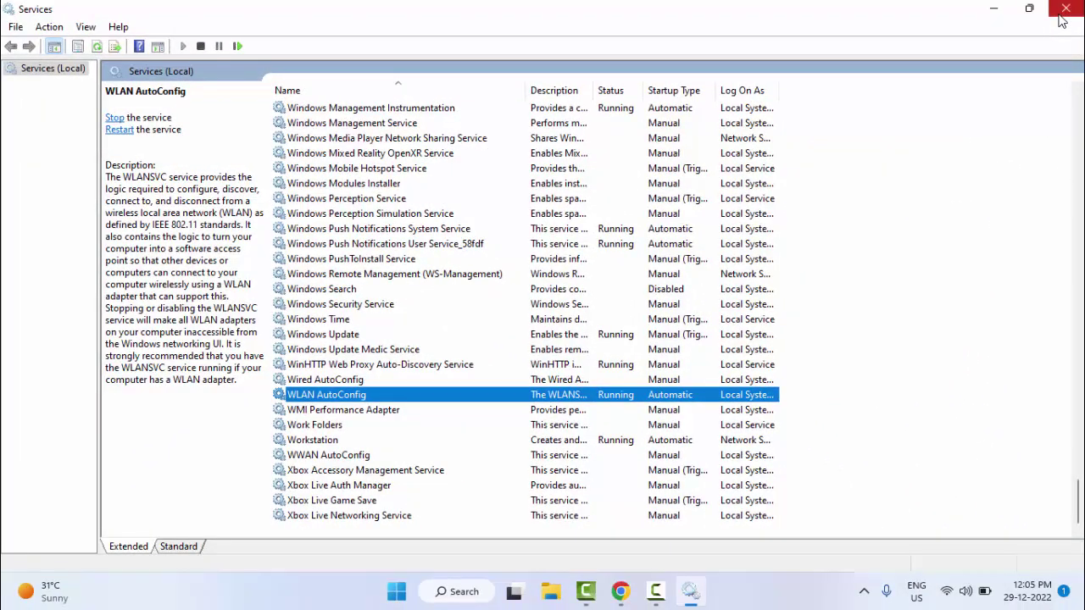
left_click(1065, 10)
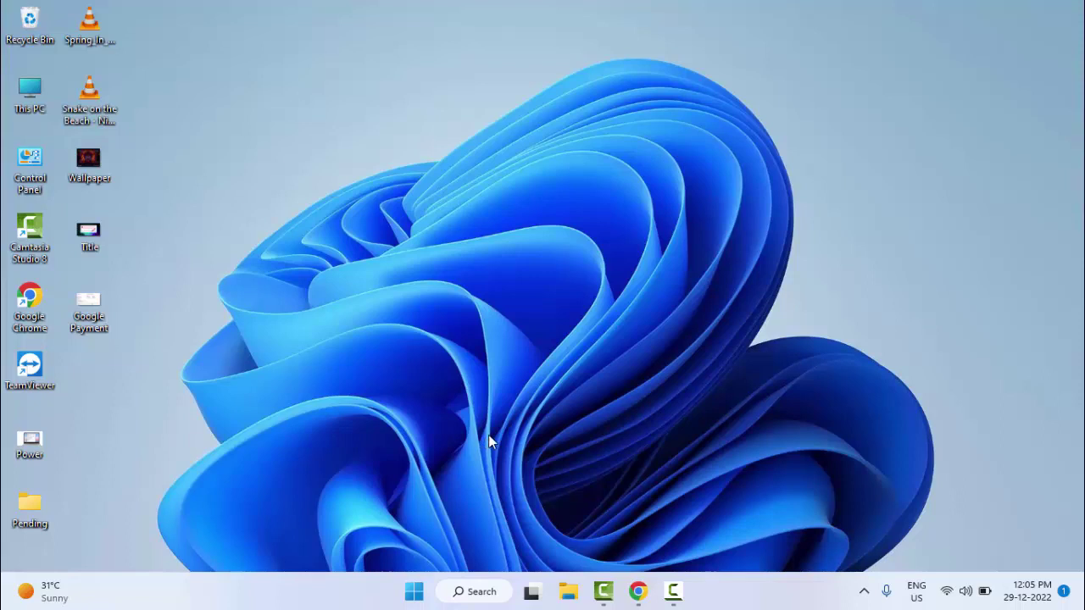
- Launch Device Manager maximized and expand the Network adapters category
right_click(414, 592)
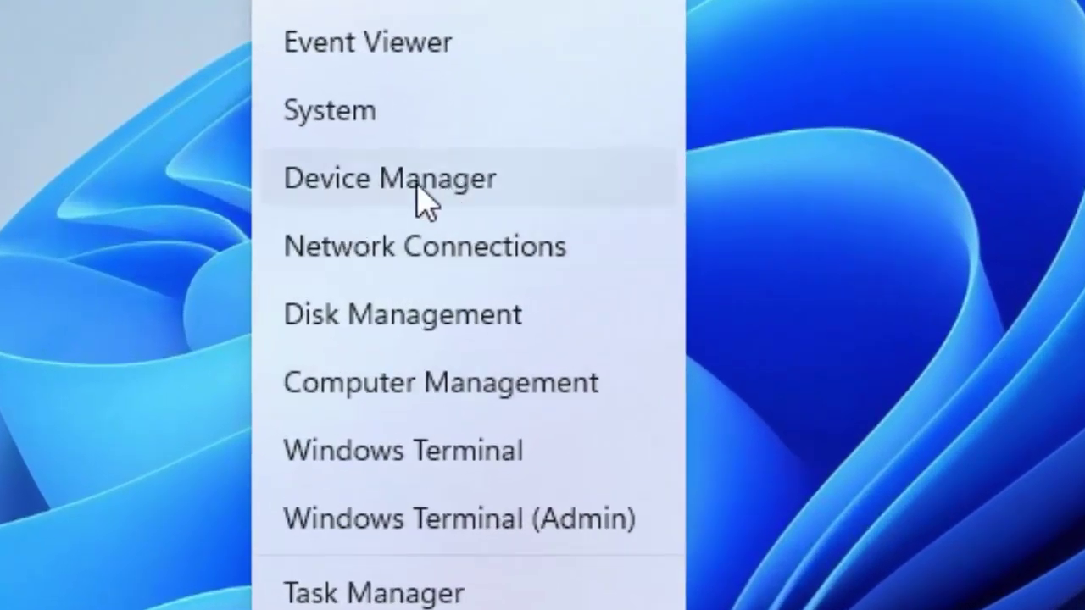
left_click(385, 197)
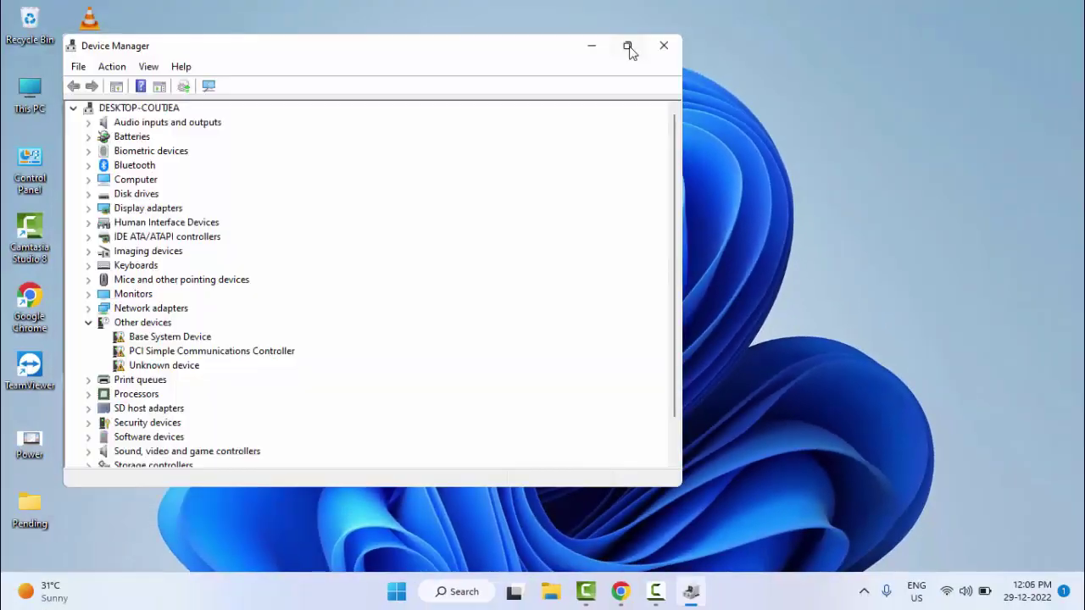
left_click(628, 47)
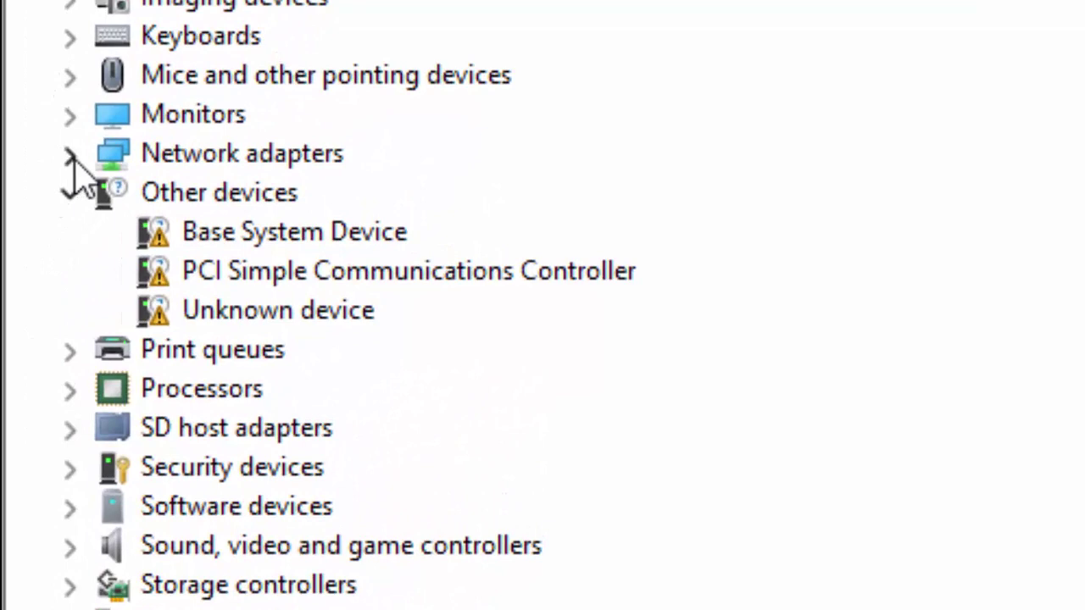
left_click(71, 155)
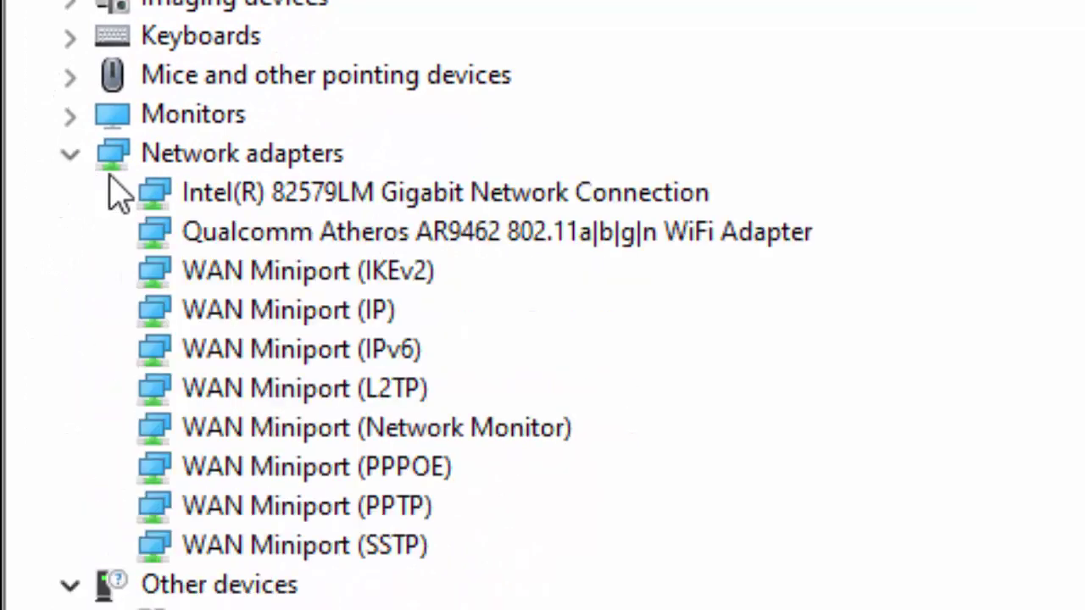
- View the Intel 82579LM adapter's compatible drivers, select Intel Gigabit Network Connection, then cancel
right_click(342, 192)
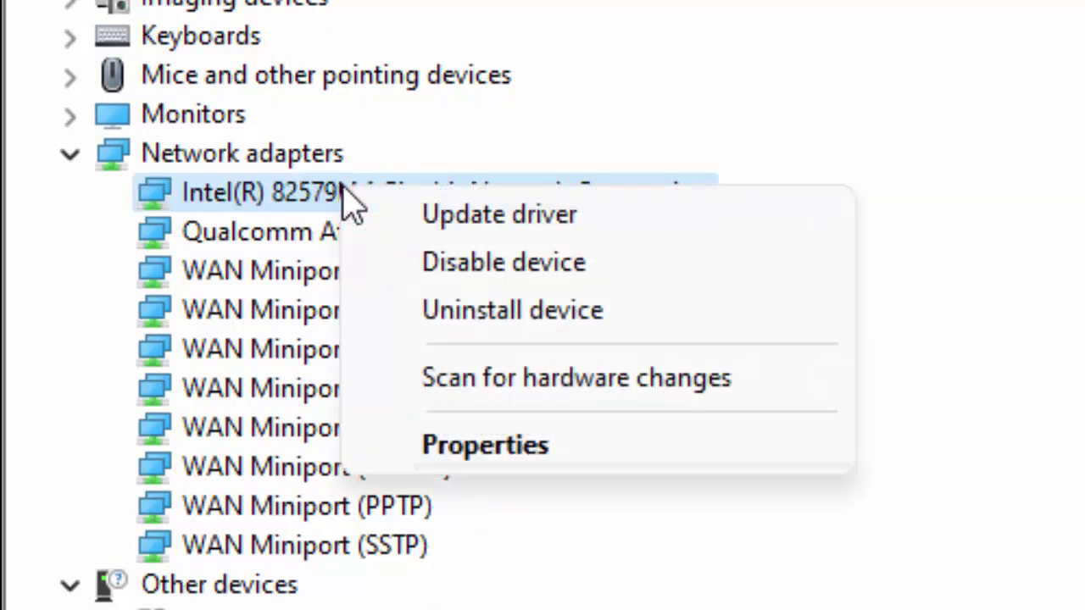
left_click(490, 217)
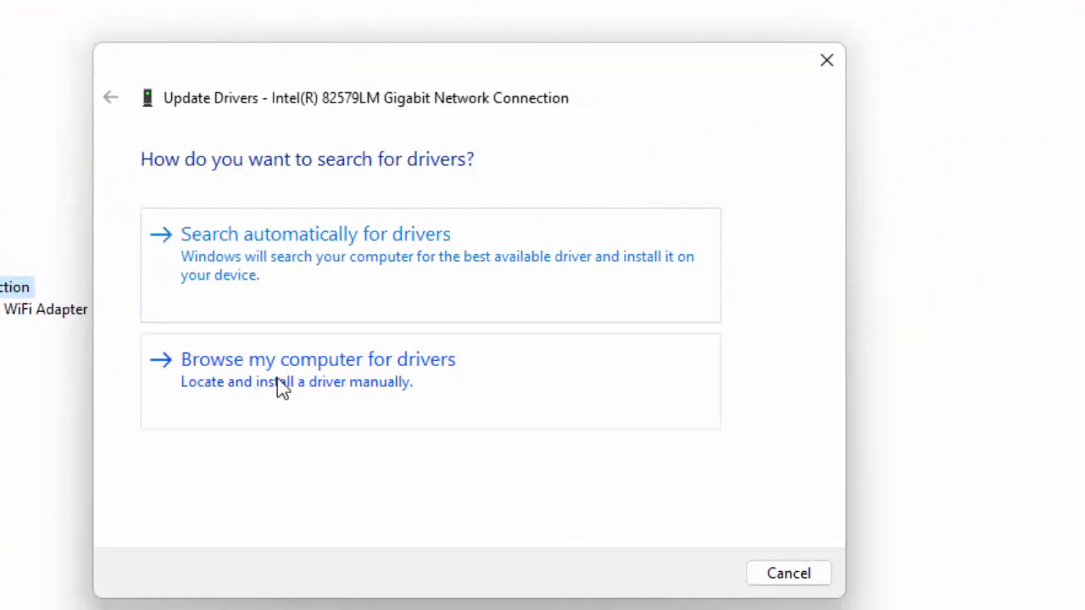
left_click(365, 380)
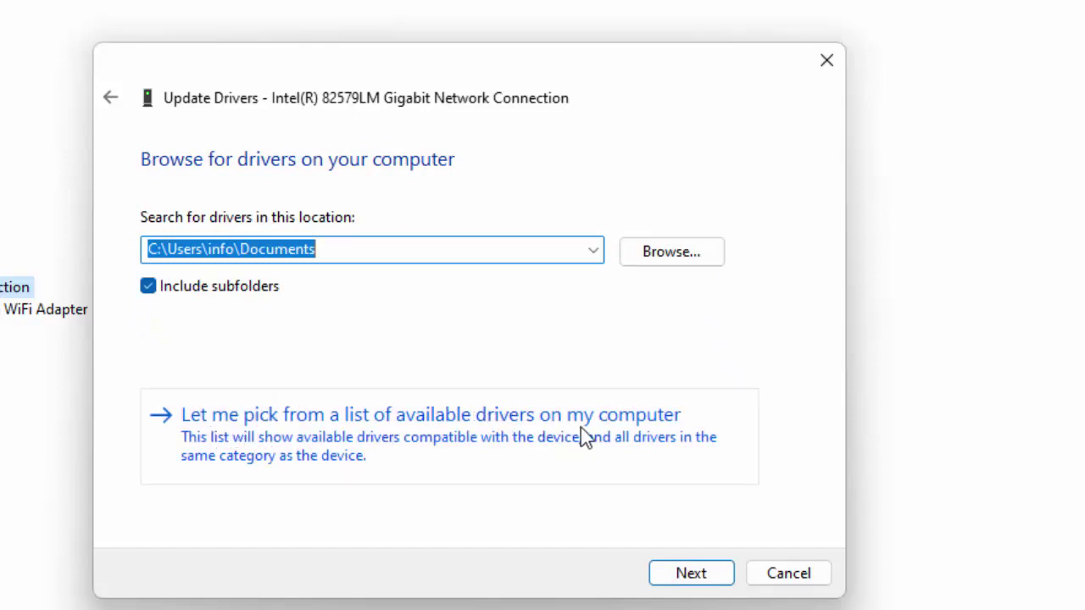
left_click(487, 424)
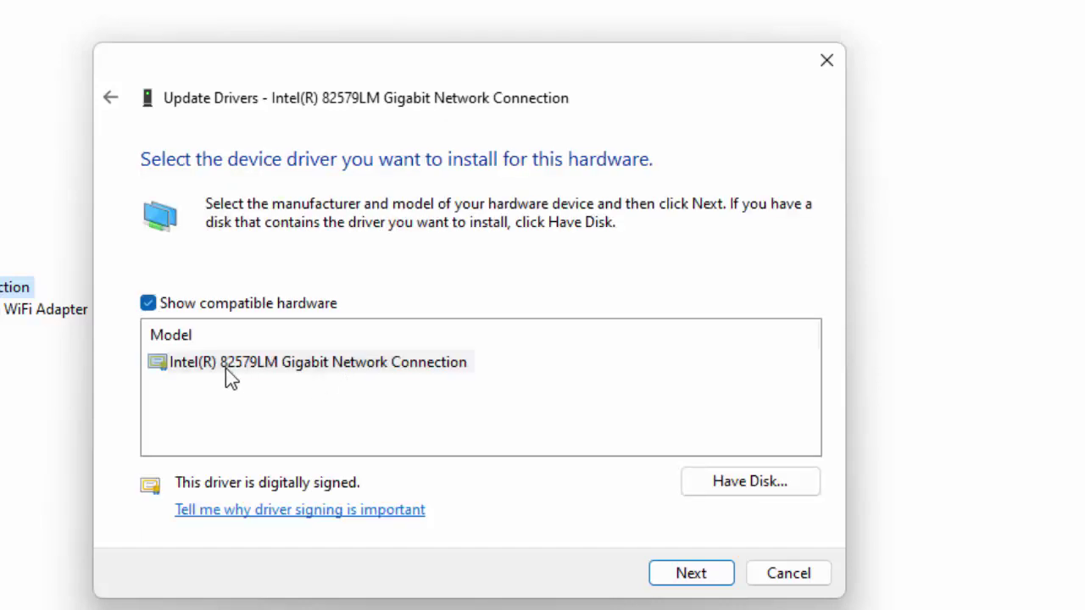
left_click(226, 368)
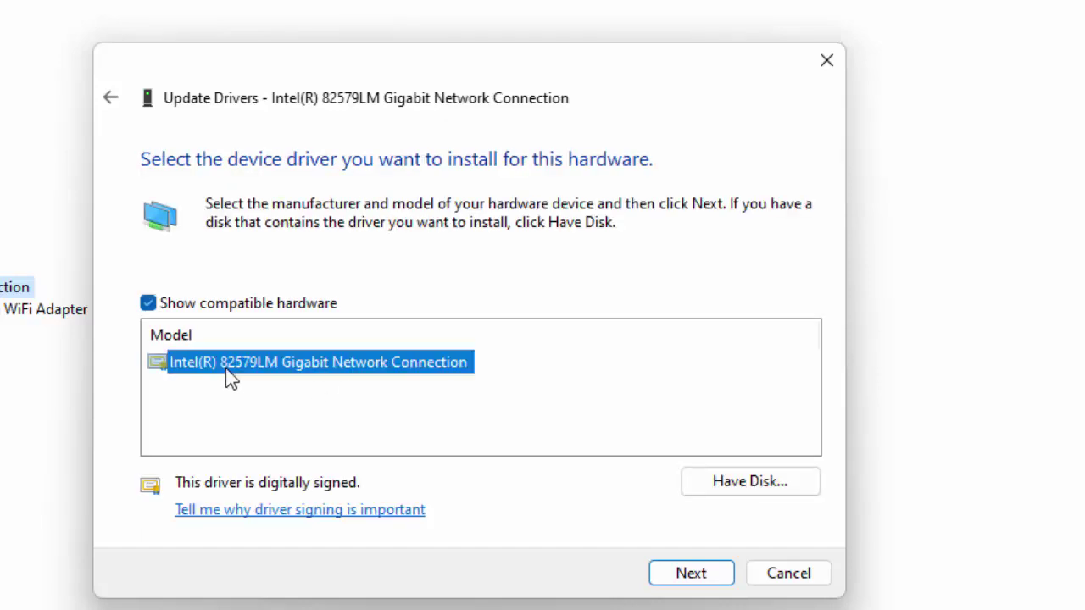
left_click(788, 573)
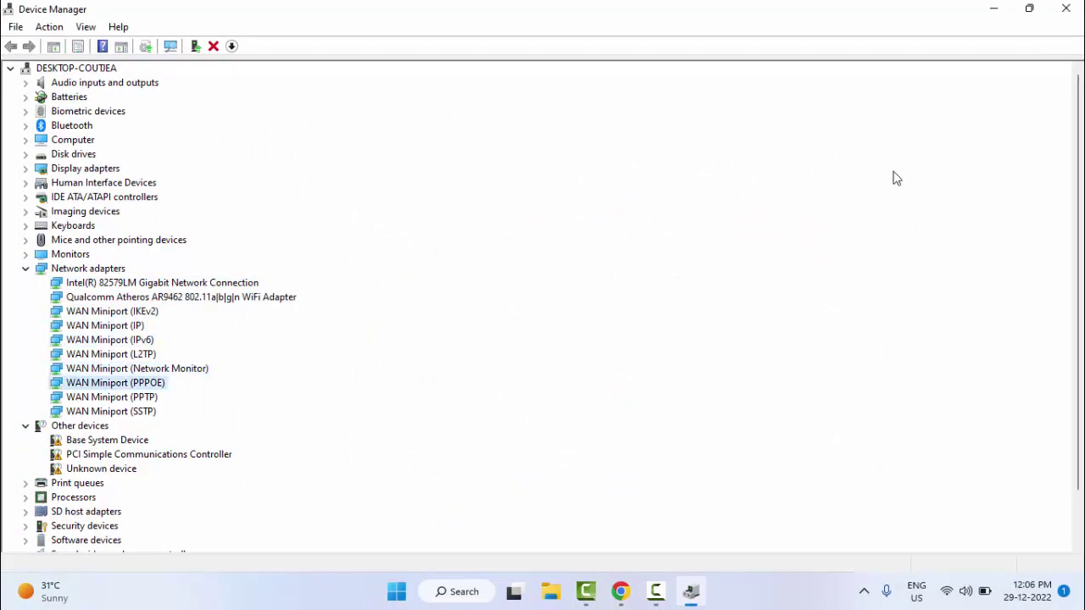
- Close Device Manager and launch Command Prompt as administrator from a Start search
left_click(1066, 9)
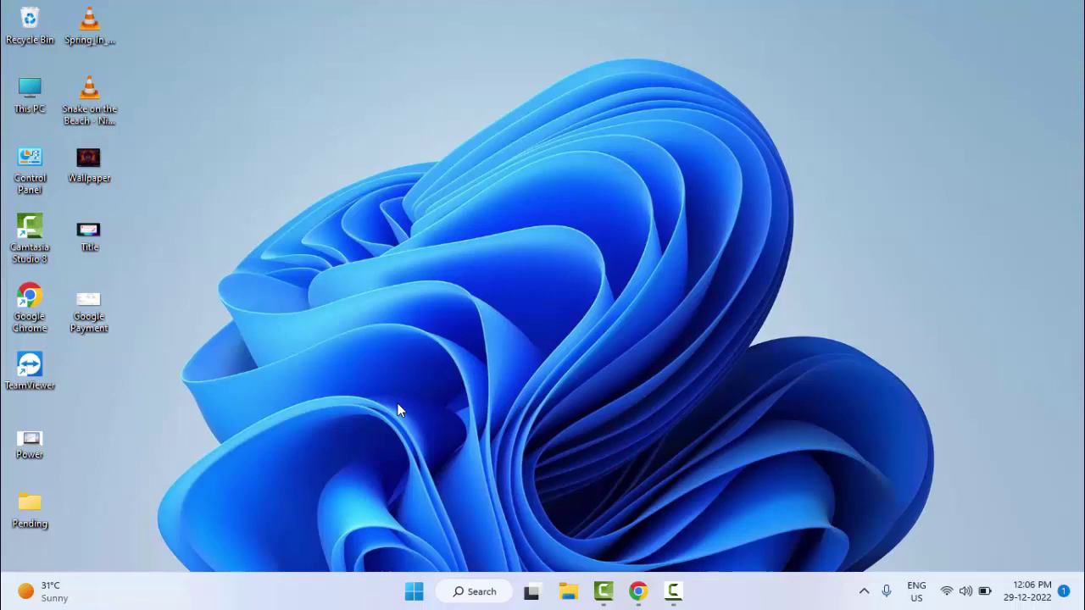
left_click(414, 592)
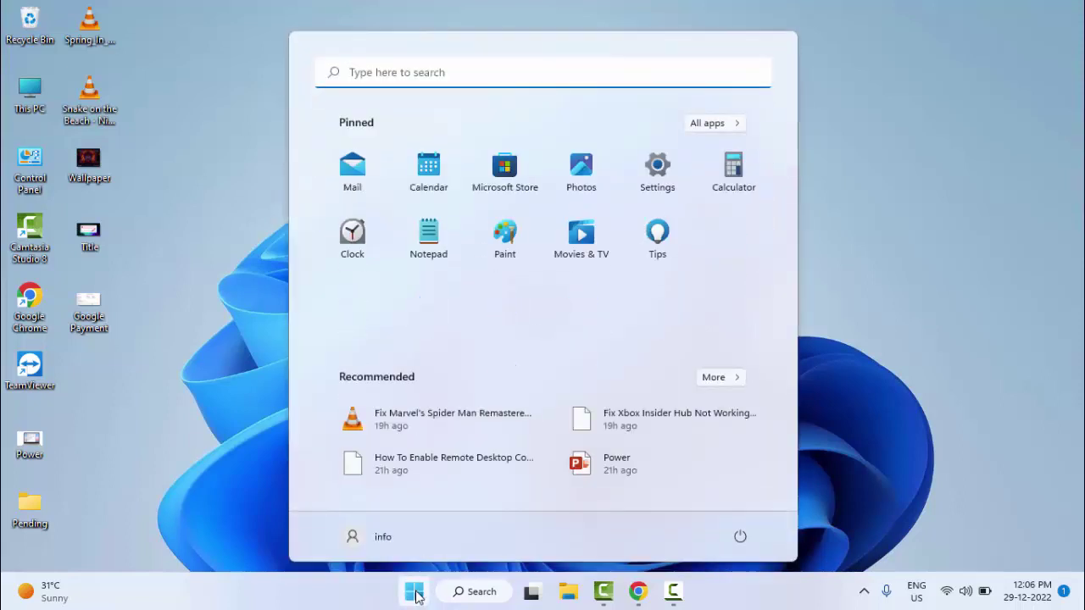
type("comamnd")
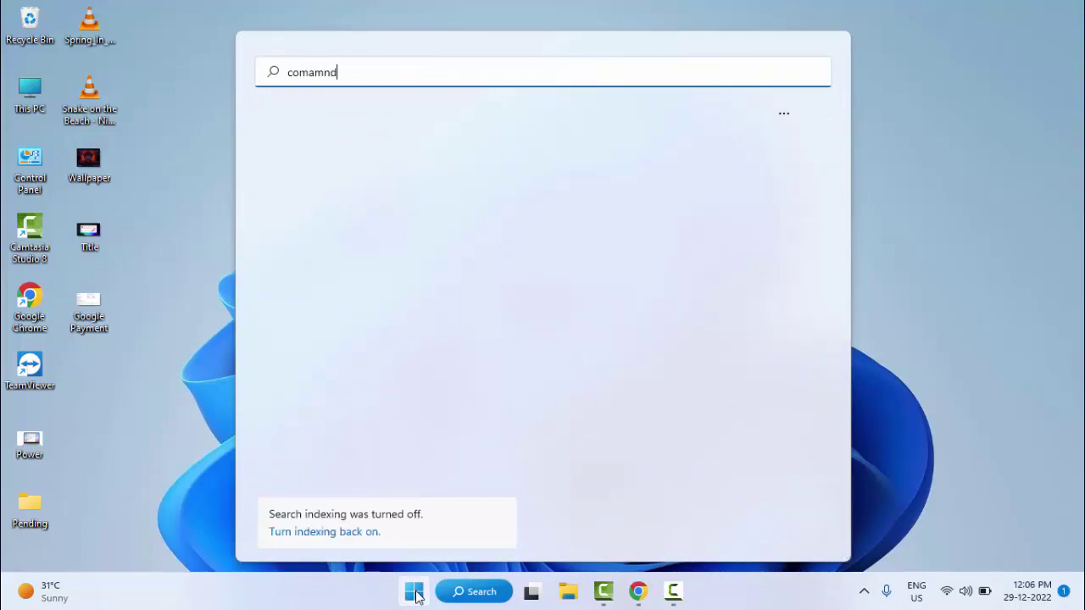
key("BackSpace")
key("BackSpace")
key("BackSpace")
key("BackSpace")
type("m")
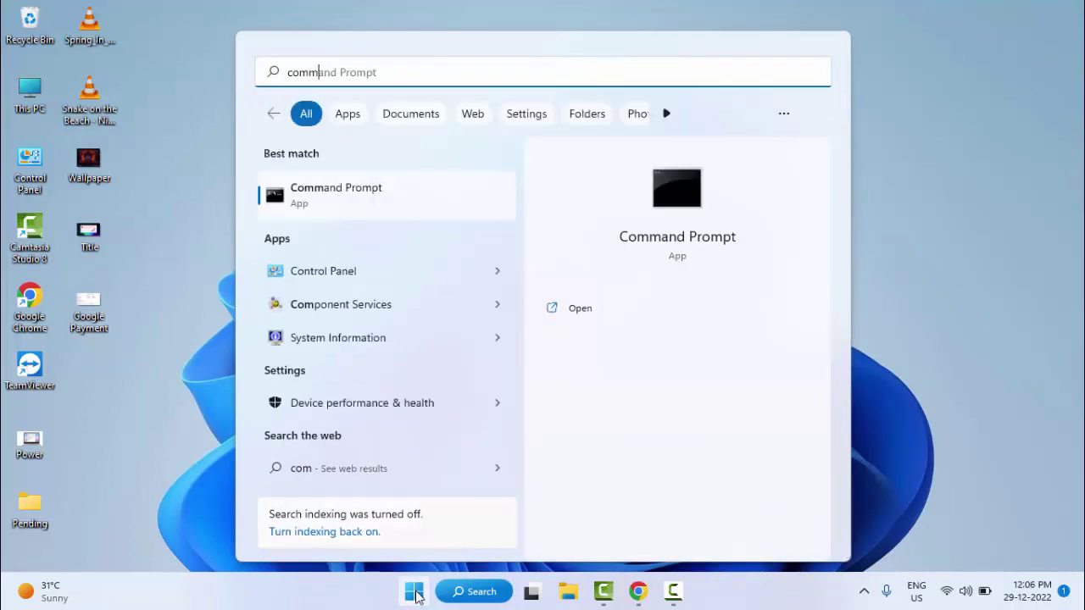
type("and prompt")
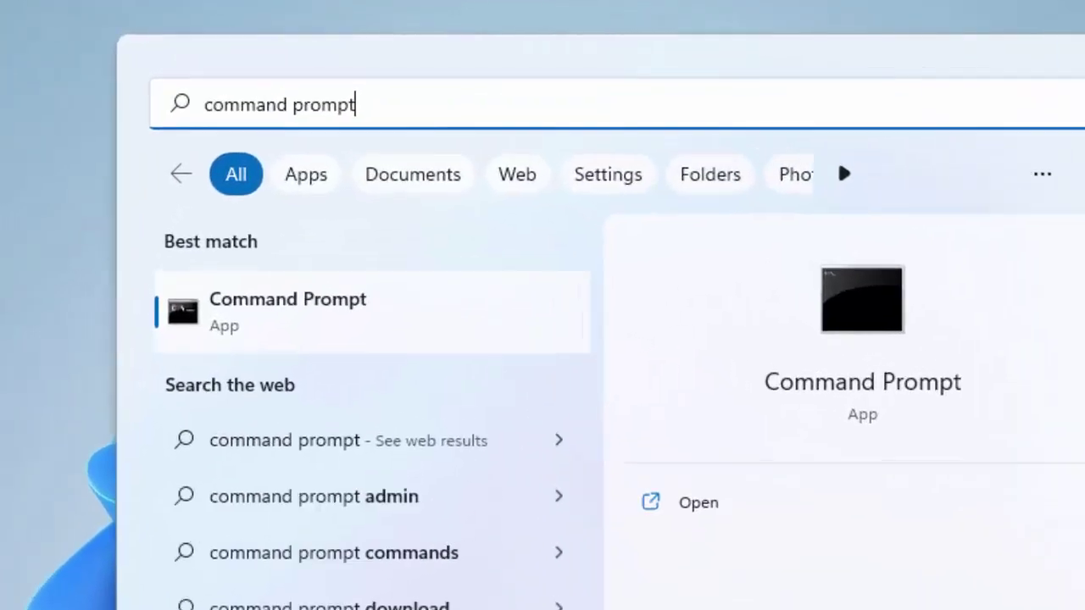
right_click(219, 394)
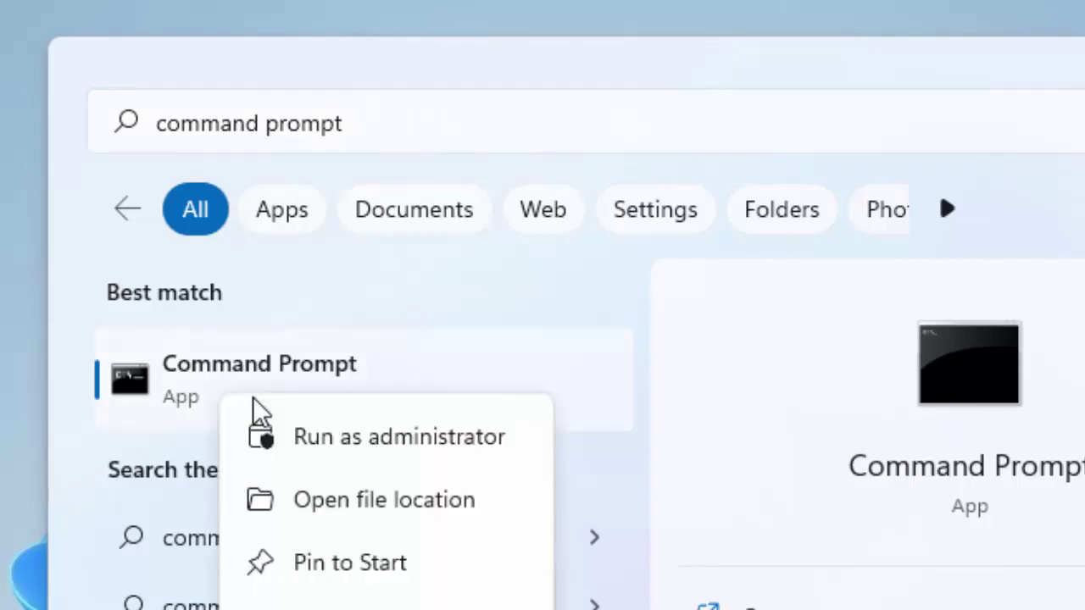
left_click(353, 438)
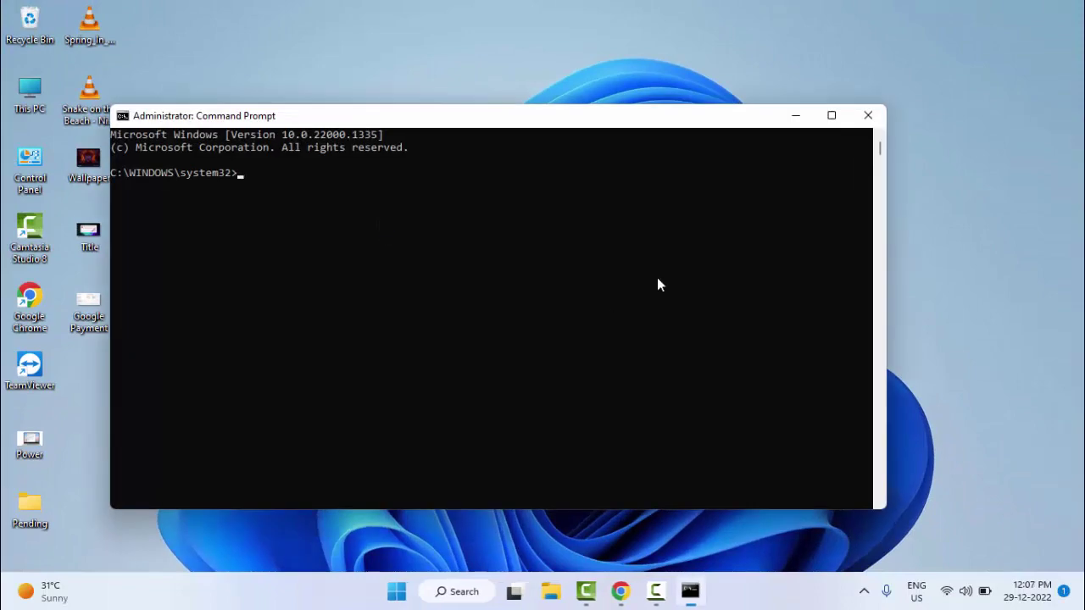
- Maximize Command Prompt and run ipconfig /release, ipconfig /flushdns and ipconfig /renew
left_click(831, 115)
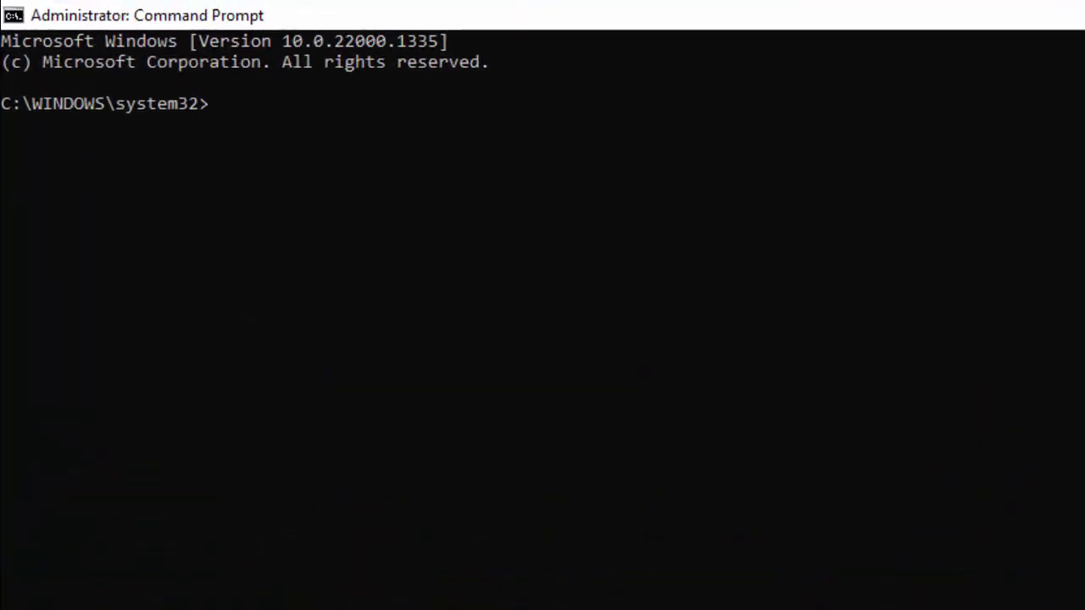
type("ip")
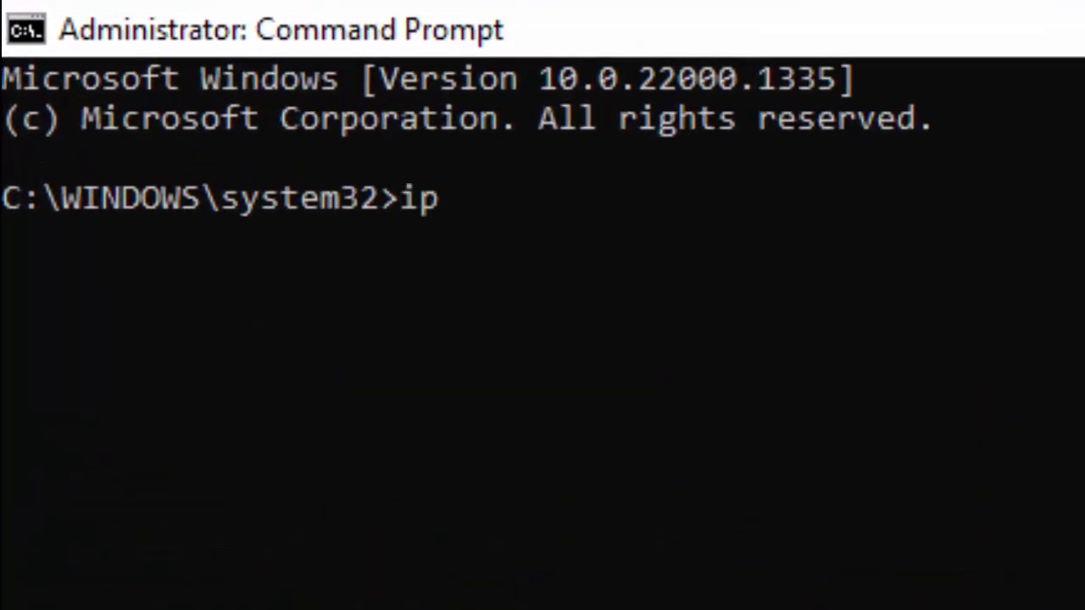
type("config /")
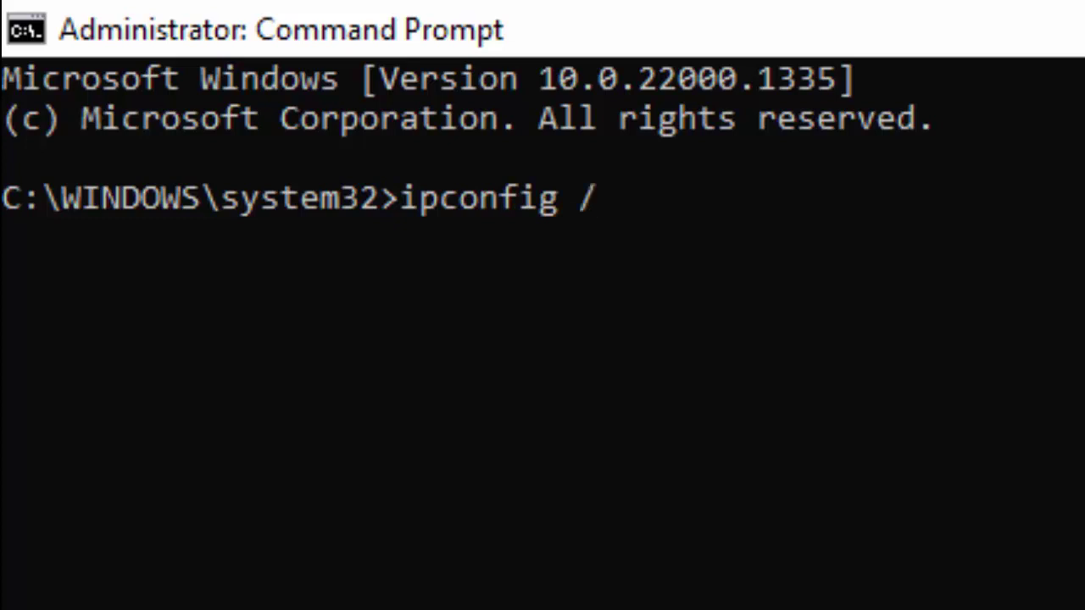
type("release")
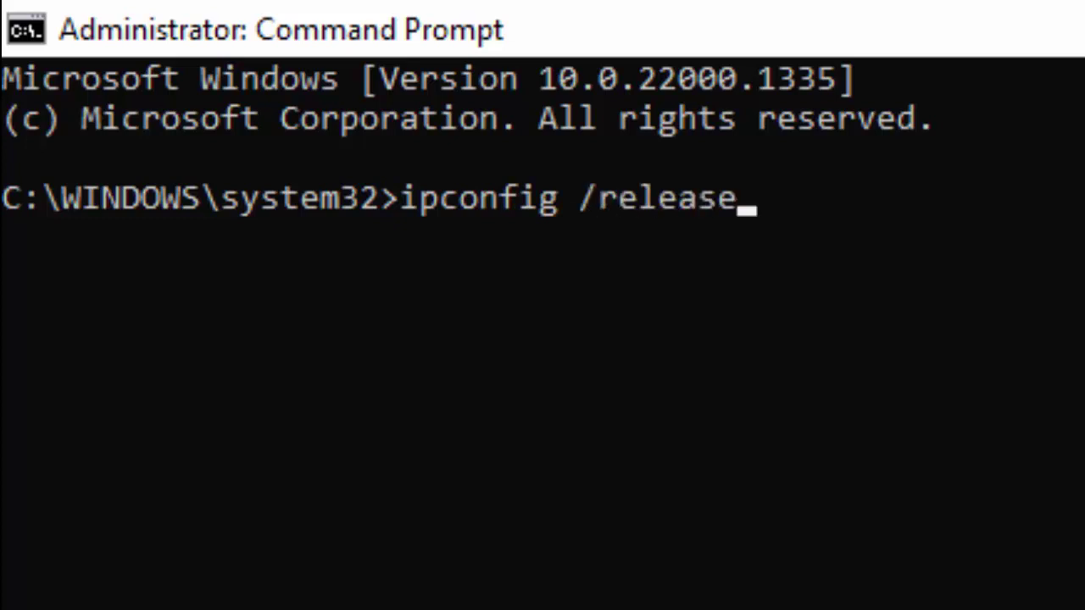
key("Return")
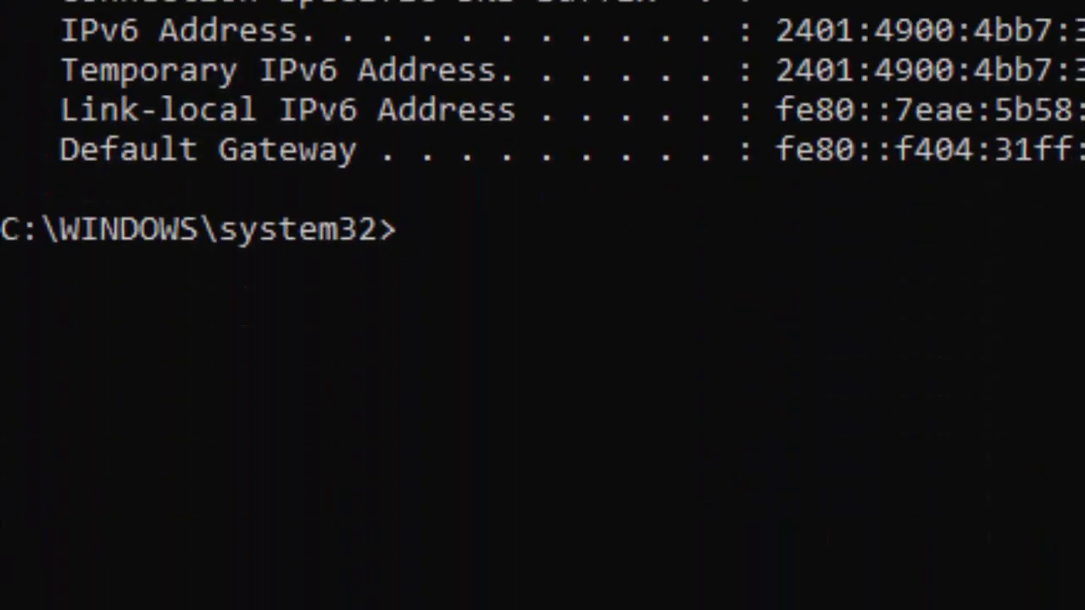
type("ipconfig")
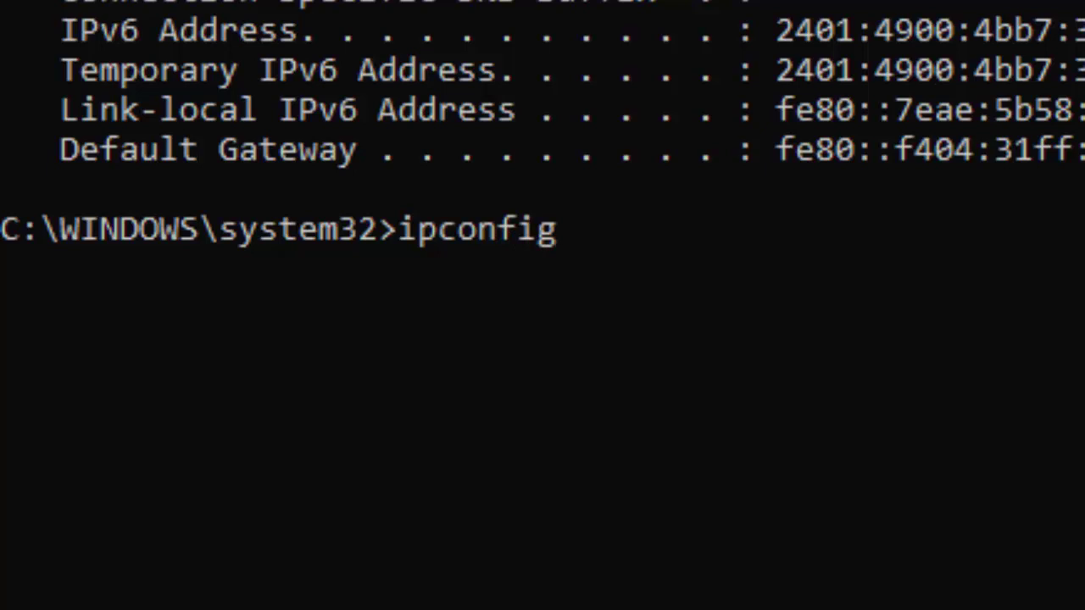
type(" /flushdns")
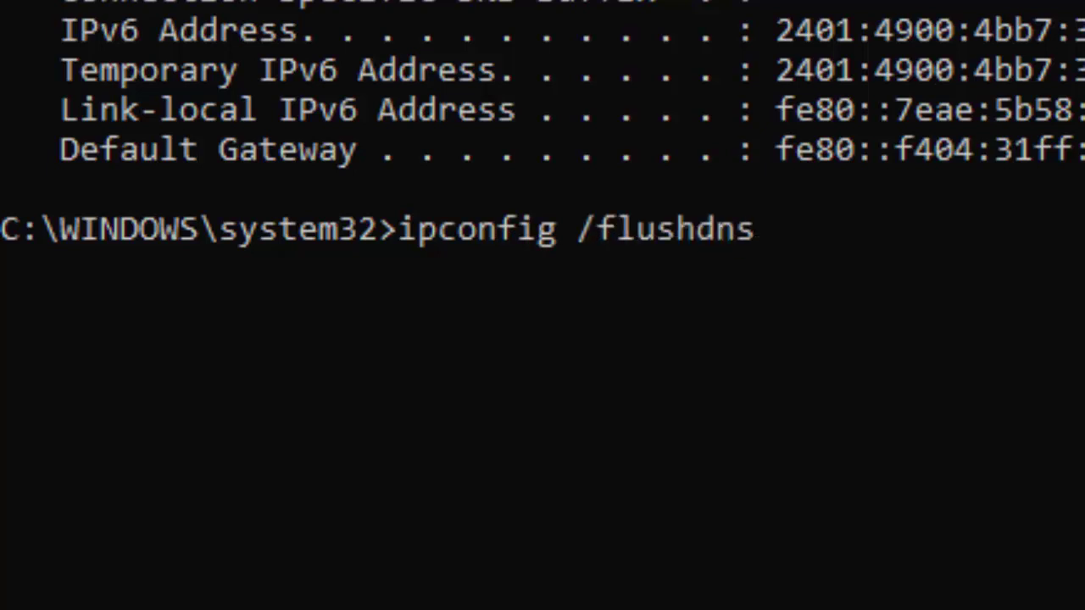
key("Return")
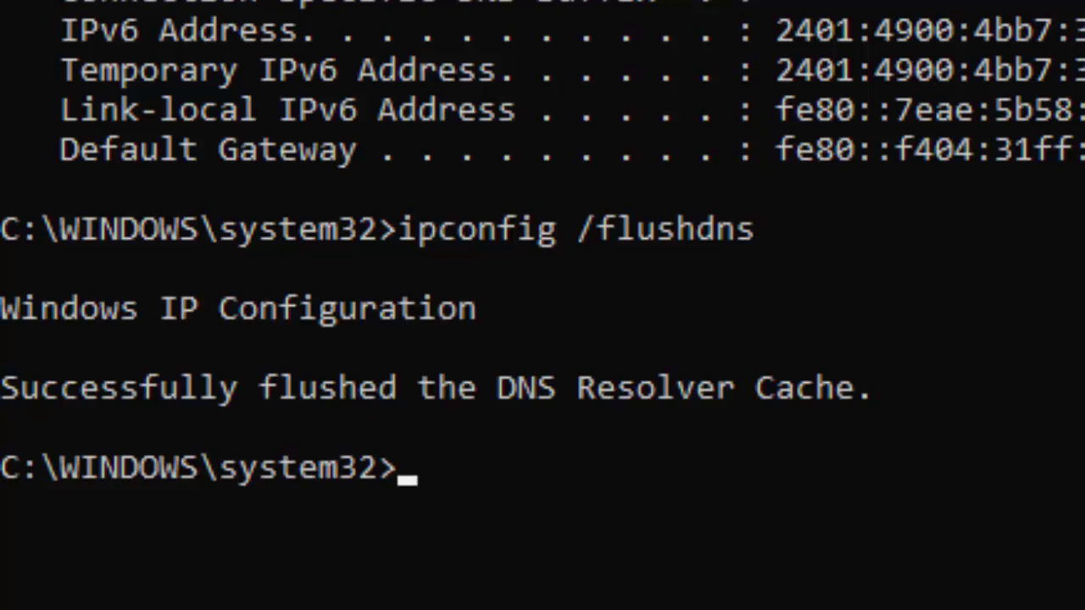
type("ipc")
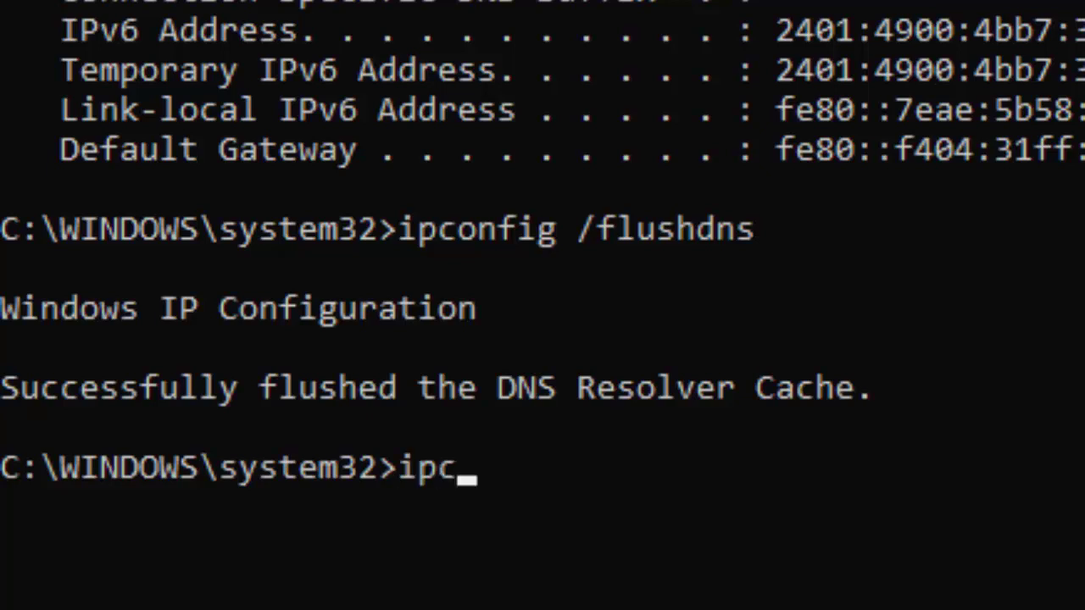
type("onfig /renew")
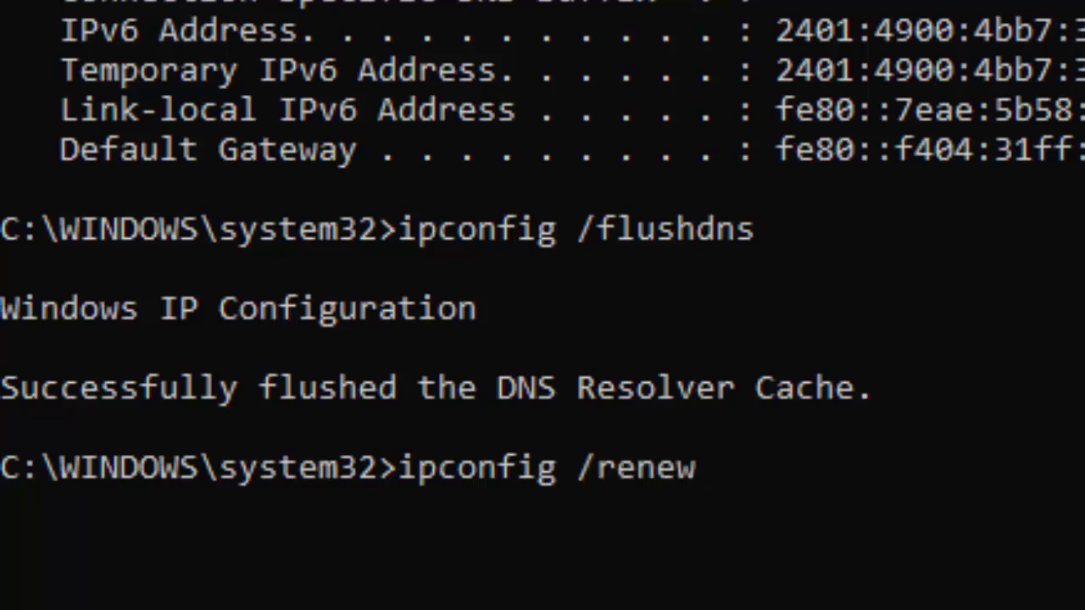
key("Return")
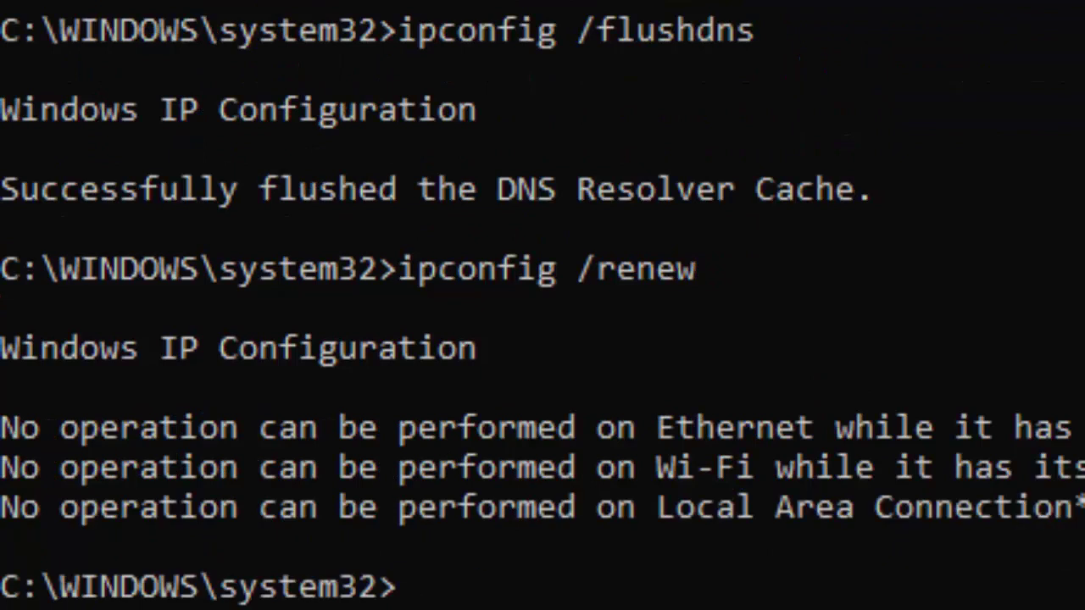
- Run 'netsh int ip reset' followed by 'netsh winsock reset'
type("netsh ")
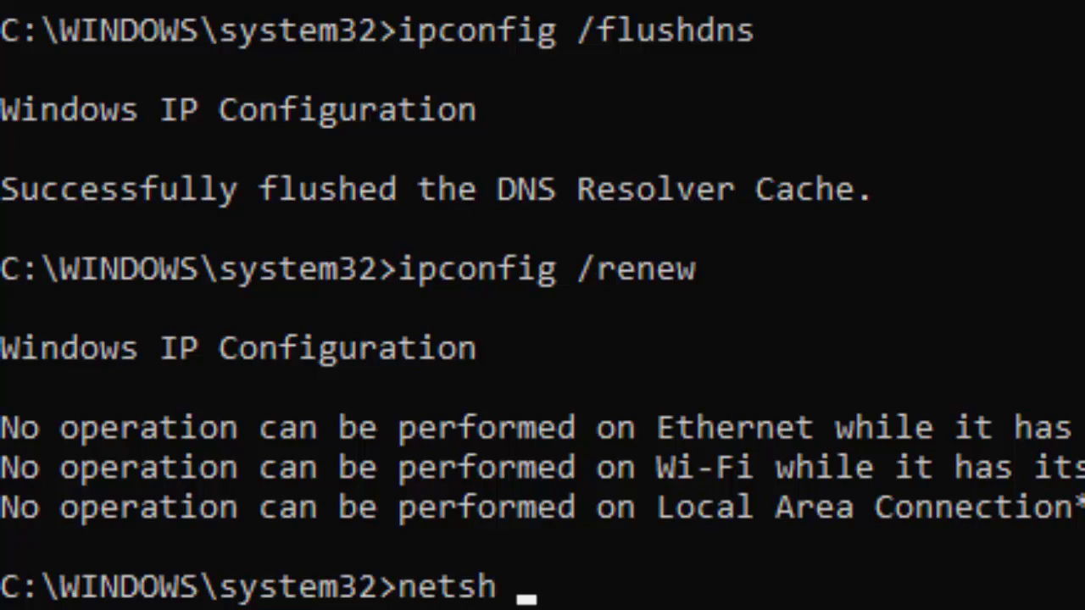
type("int i")
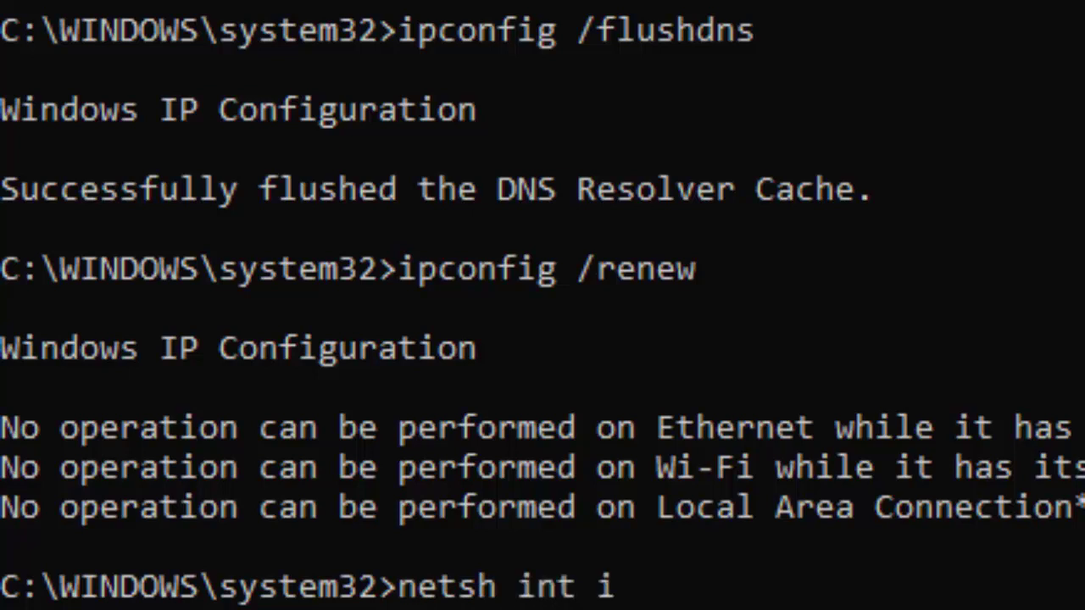
type("p reset")
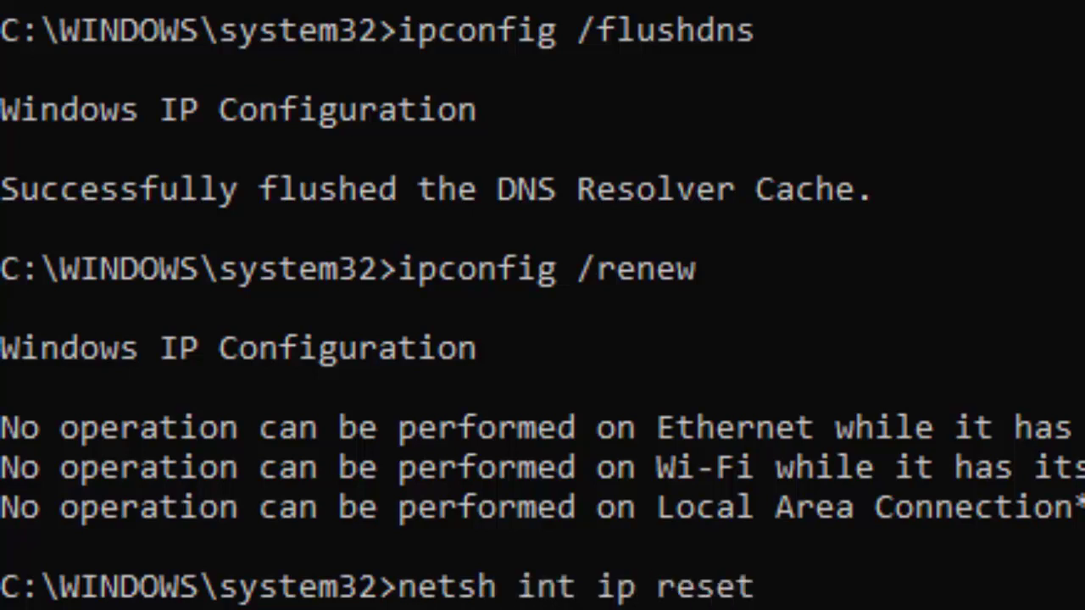
key("Return")
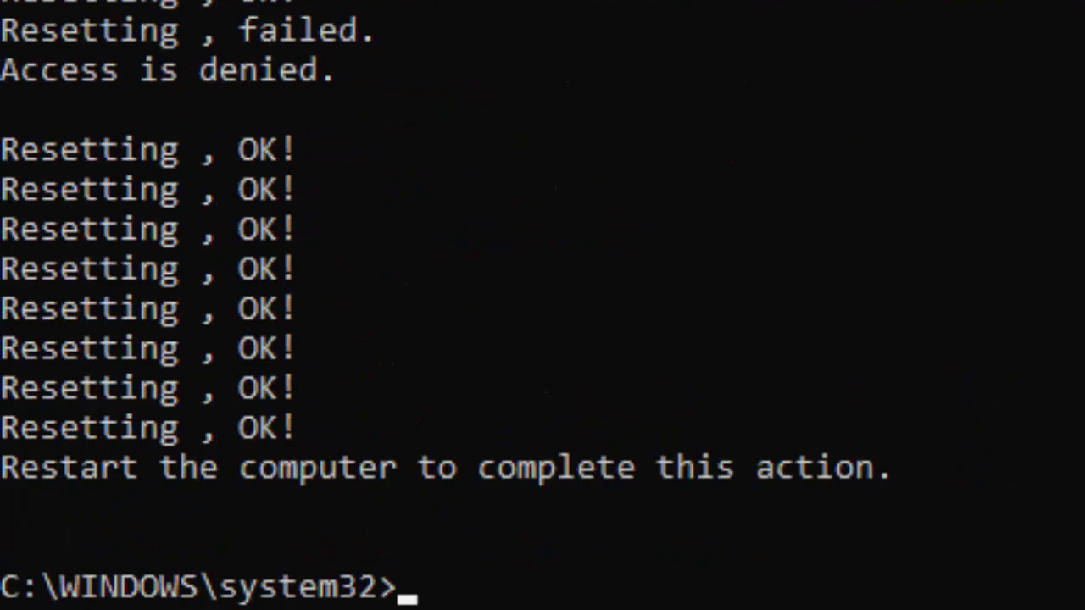
type("netsh")
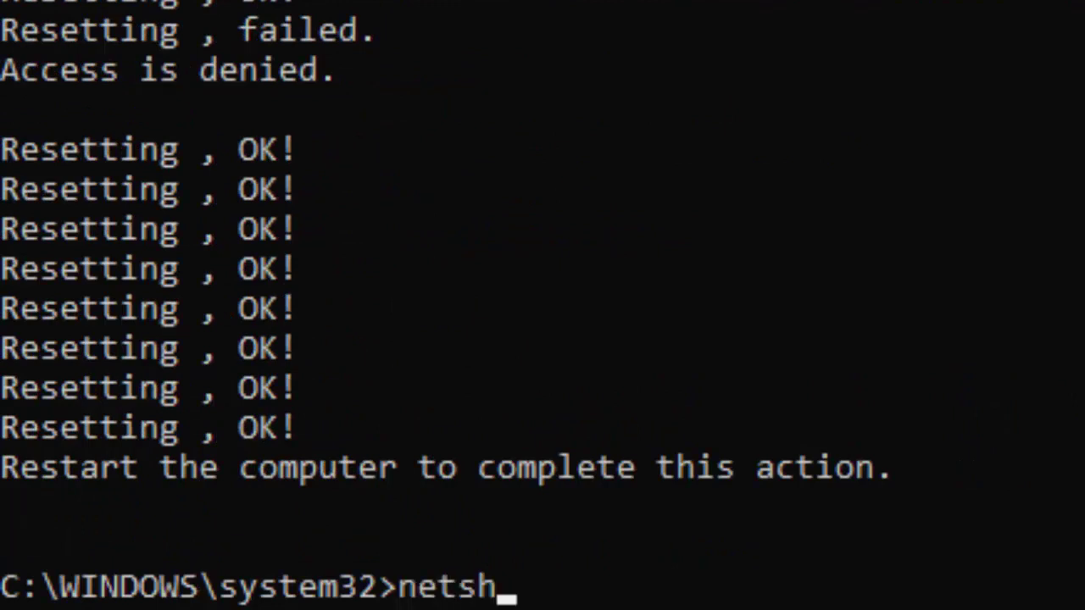
type(" wins")
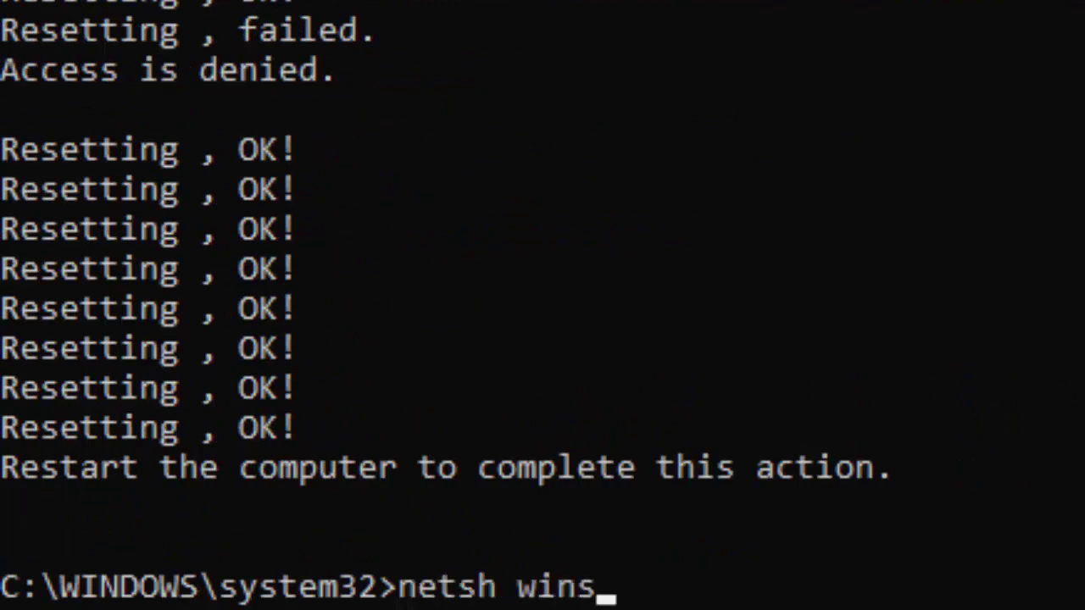
type("ock reset")
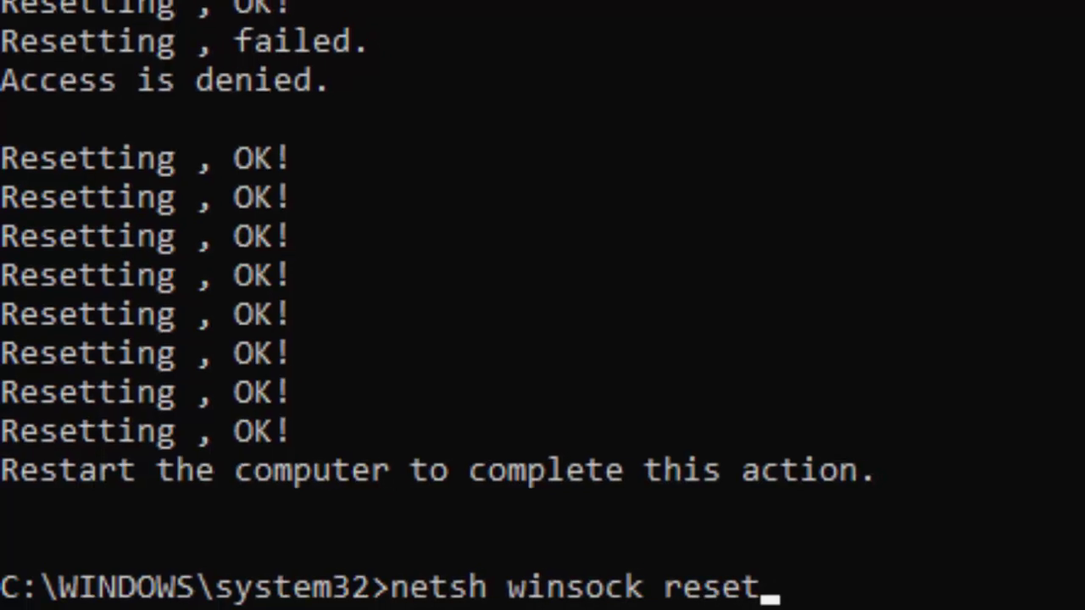
key("Return")
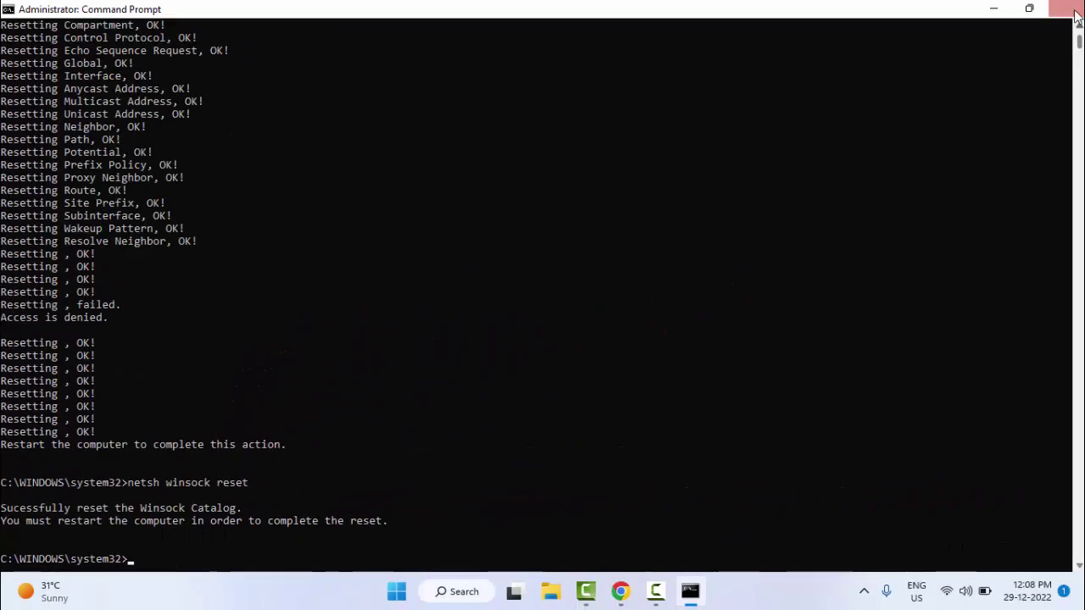
- Reopen Command Prompt as administrator and run a read-only chkdsk
left_click(1065, 9)
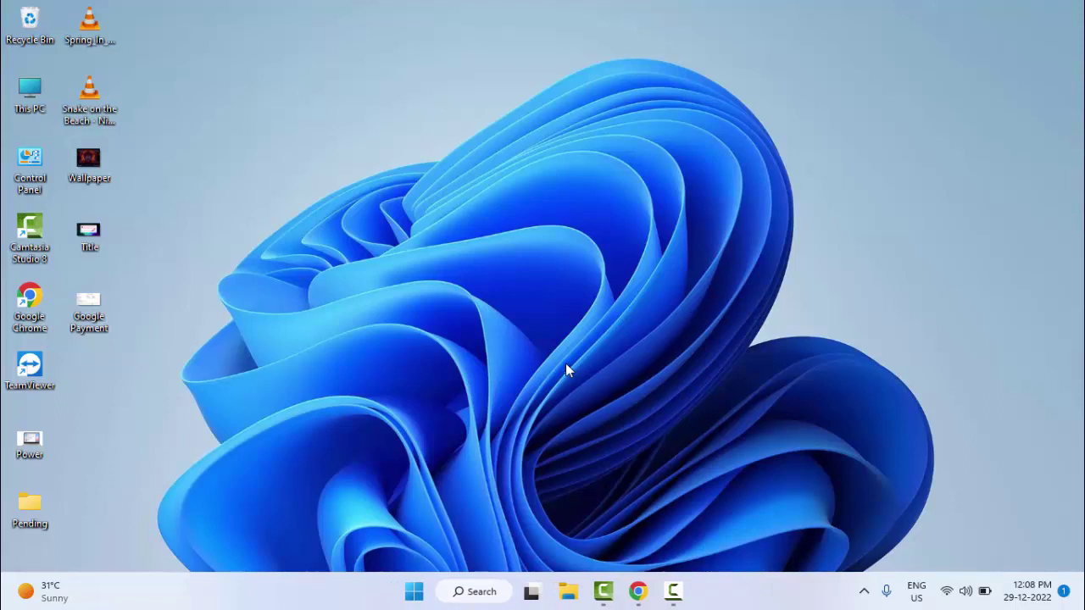
left_click(415, 591)
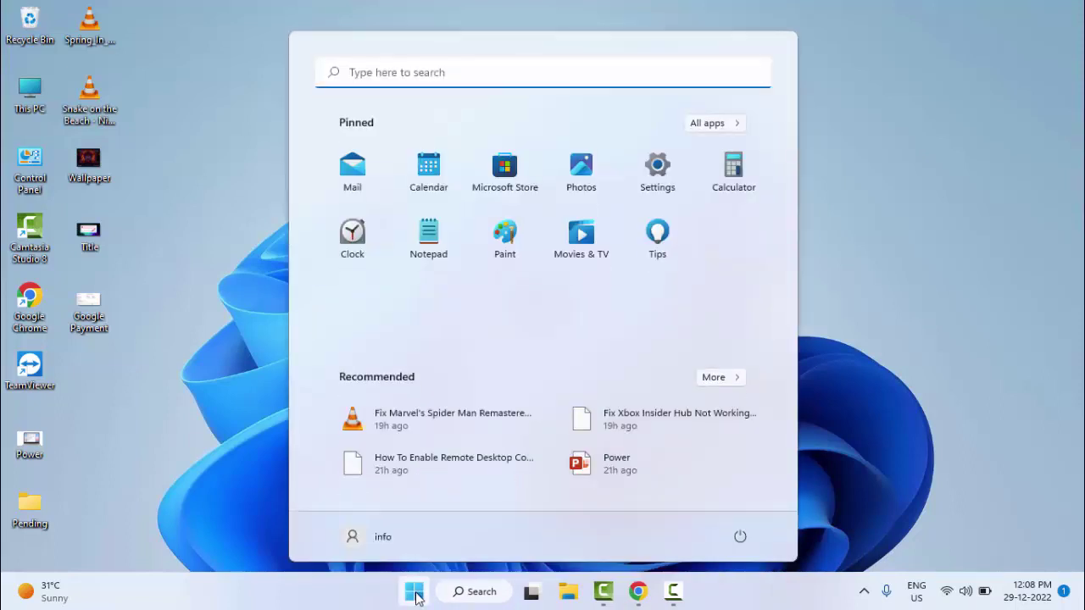
type("command prompt")
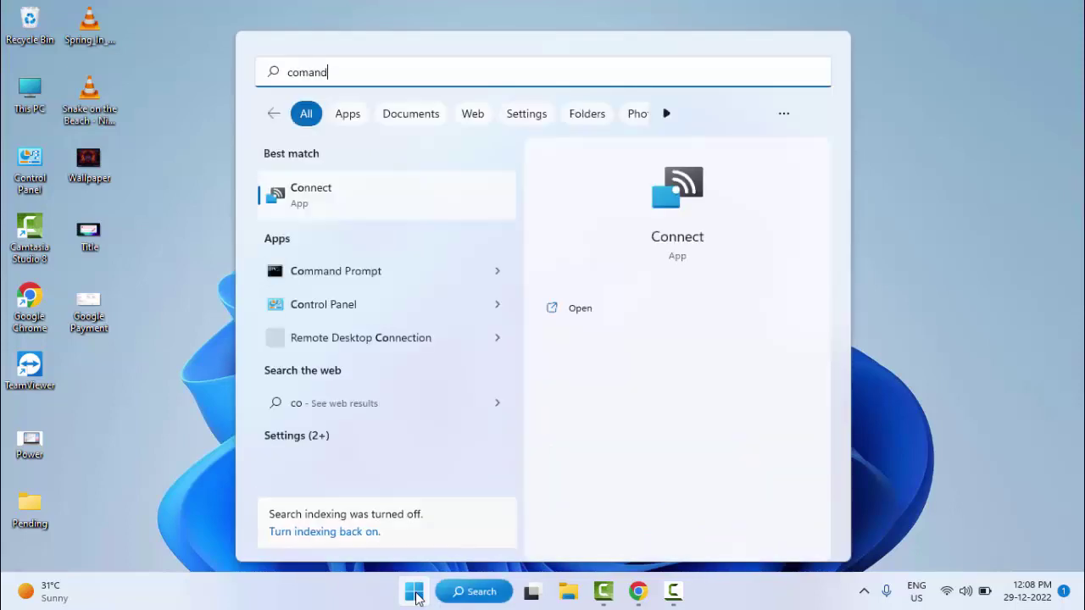
right_click(353, 214)
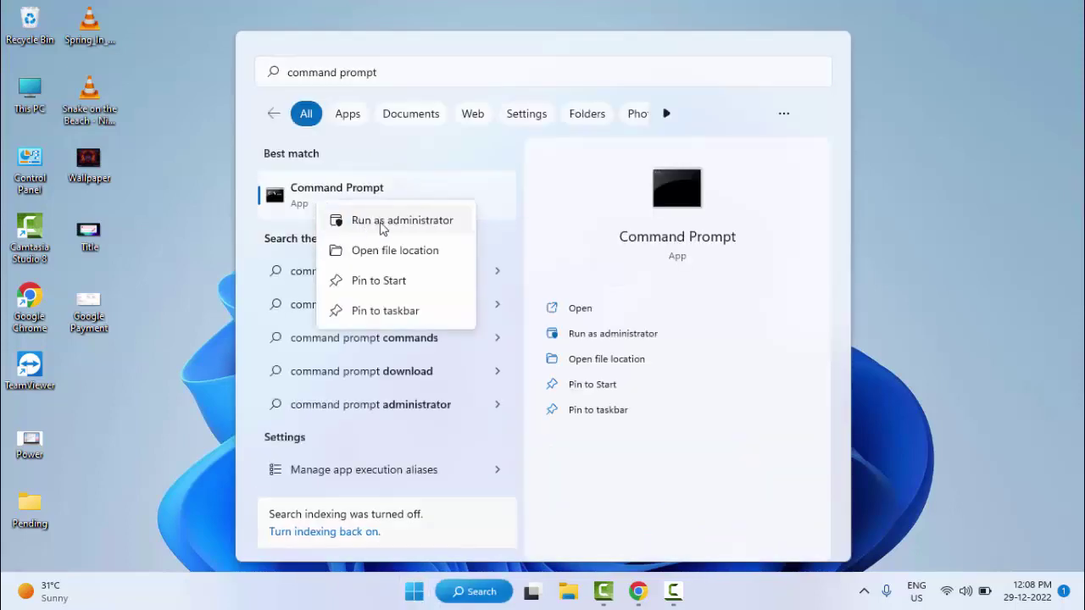
left_click(386, 225)
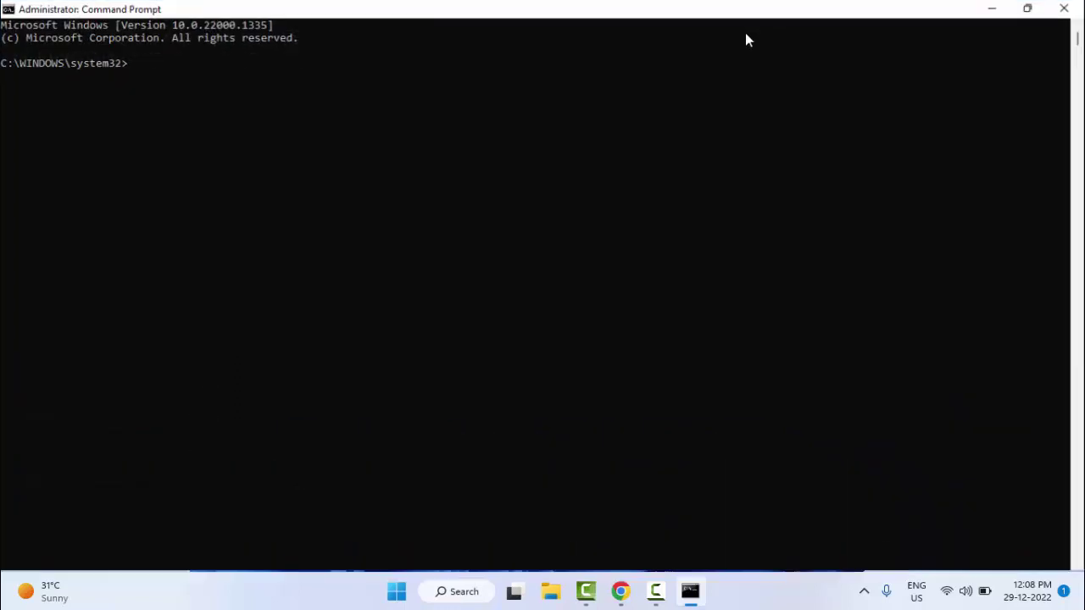
type("ch")
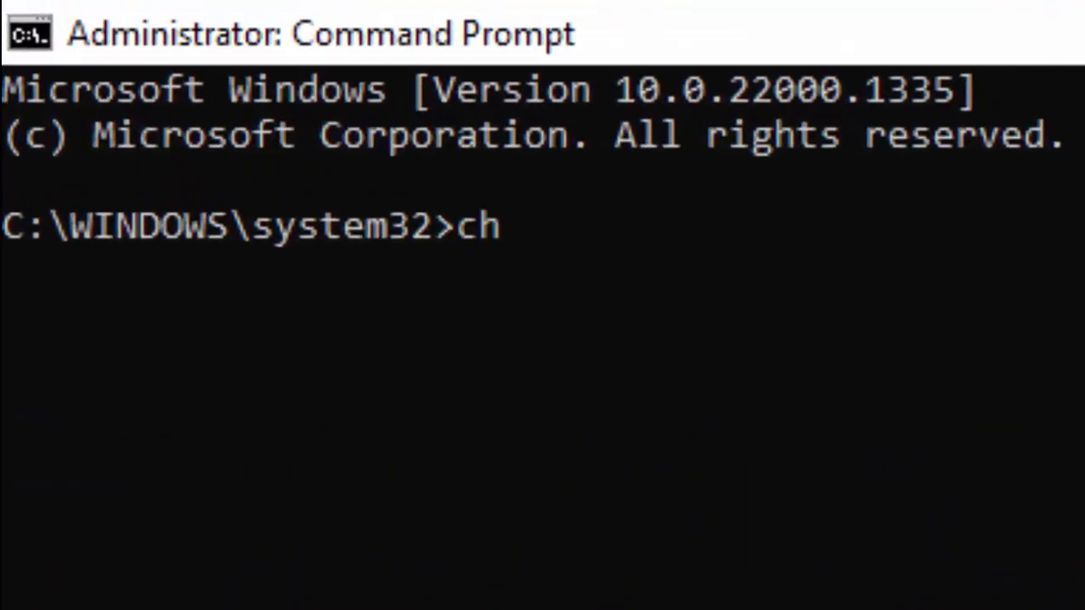
type("kds")
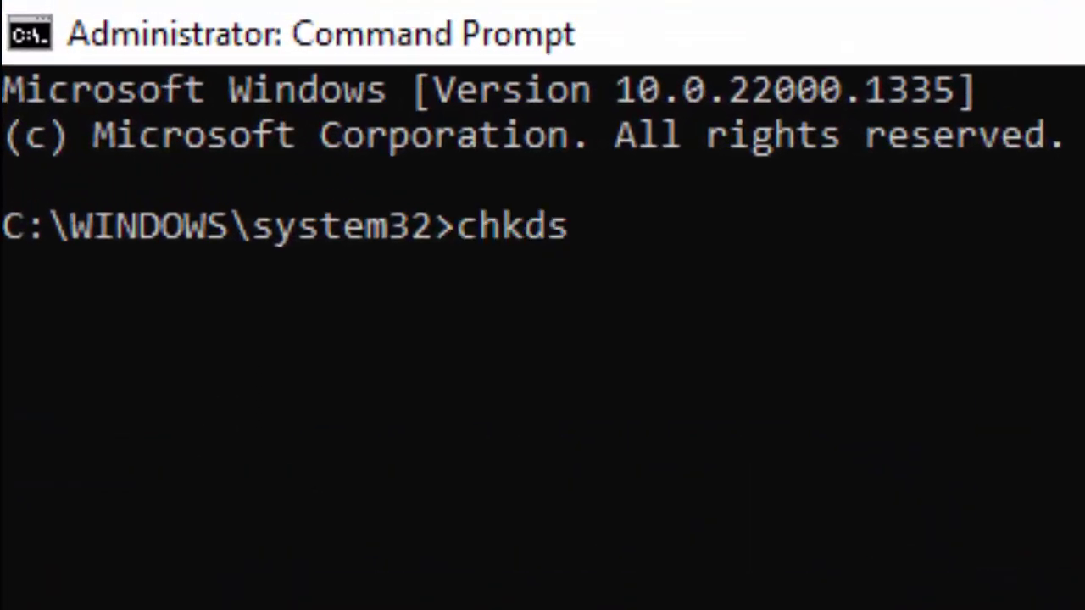
type("k")
key("Return")
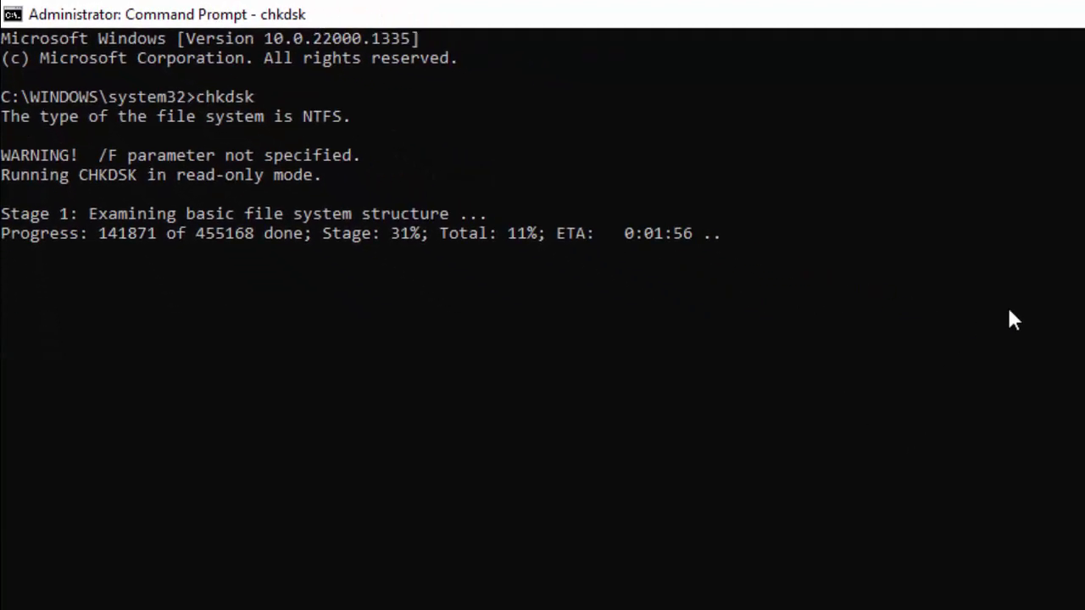
- Close the chkdsk window, choose Restart in the Alt+F4 shutdown dialog, and open Start
left_click(1066, 10)
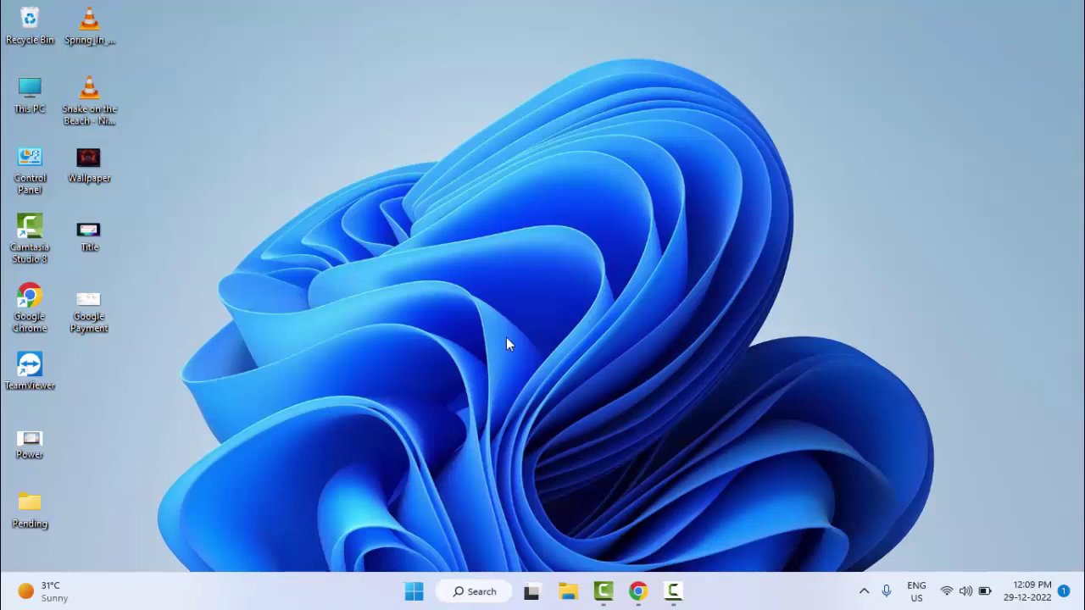
key("alt+F4")
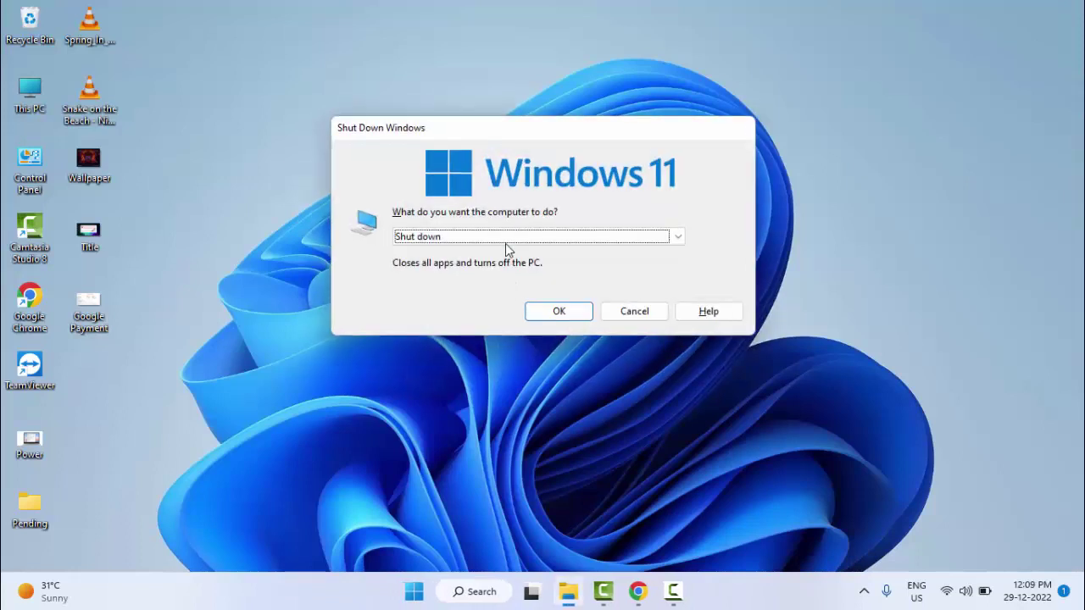
left_click(506, 240)
left_click(488, 302)
left_click(555, 317)
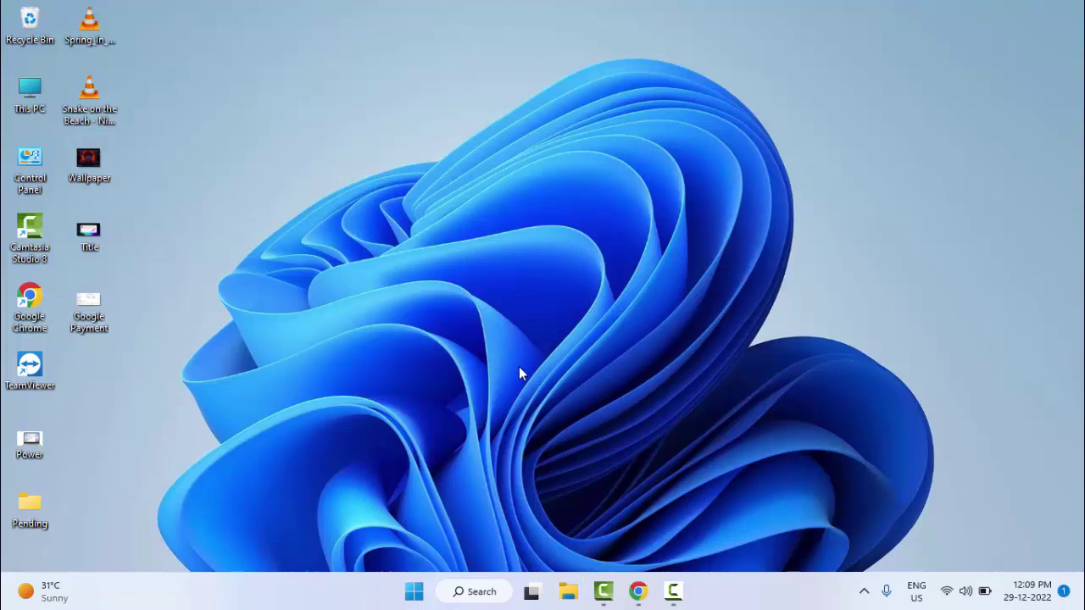
left_click(411, 598)
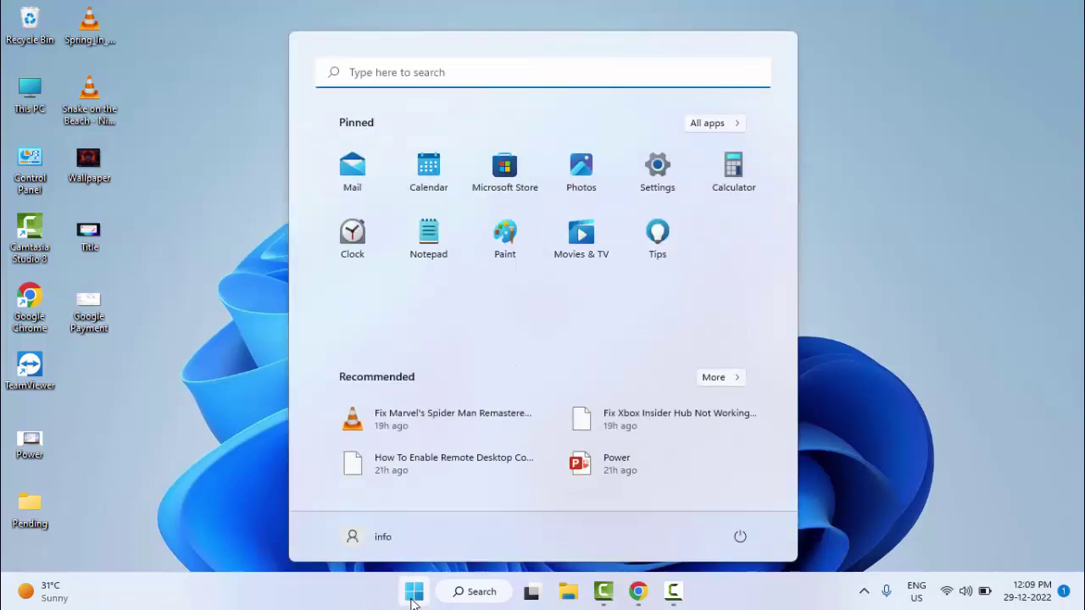
- Go to the Network reset page under Network & internet > Advanced network settings in Settings
left_click(654, 189)
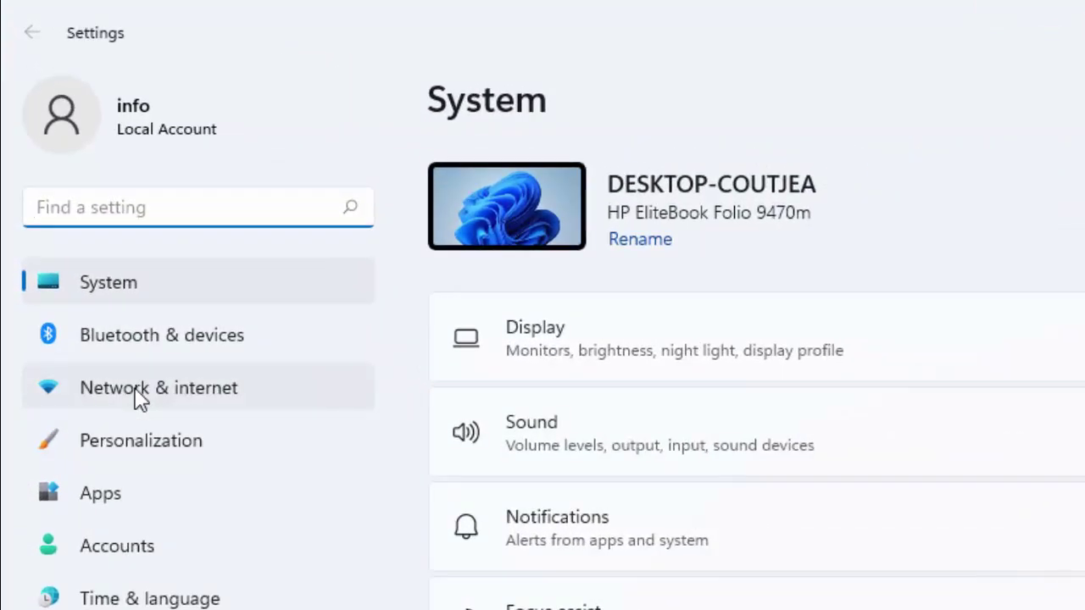
left_click(188, 399)
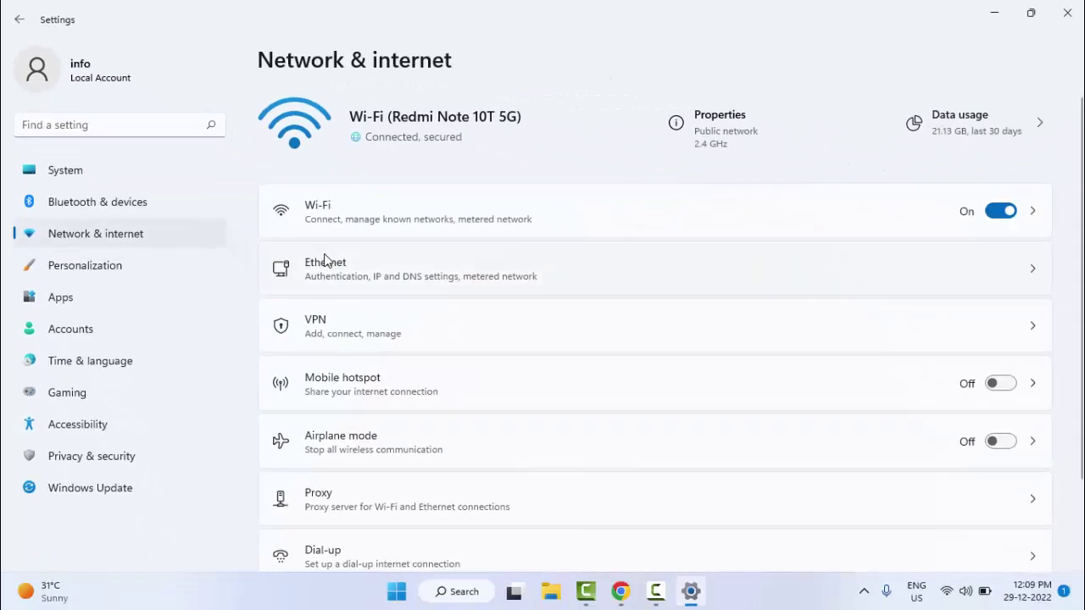
scroll(325, 259, "down", 2)
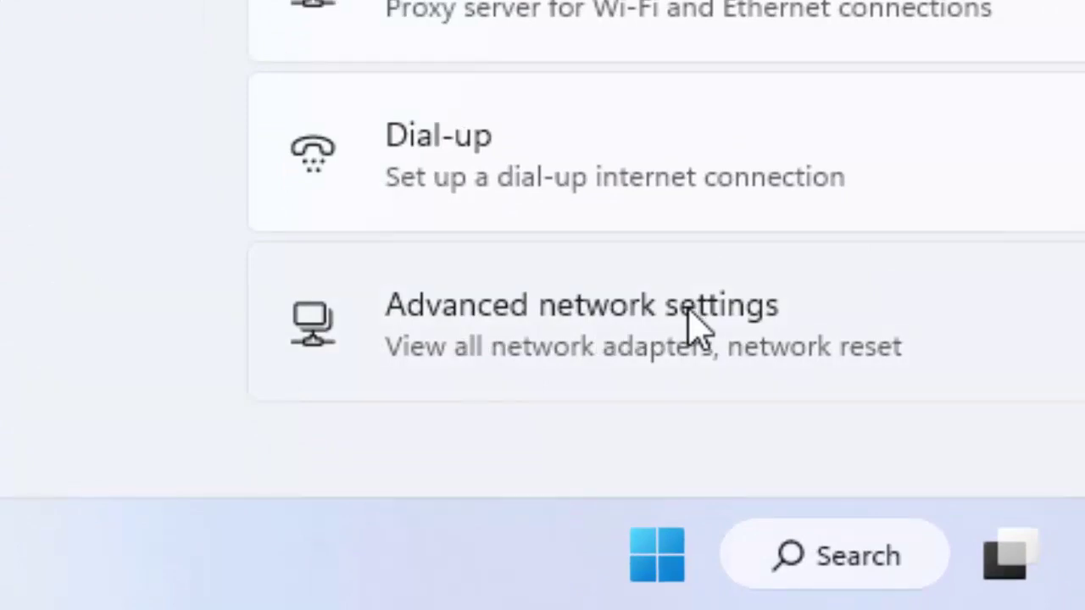
left_click(691, 318)
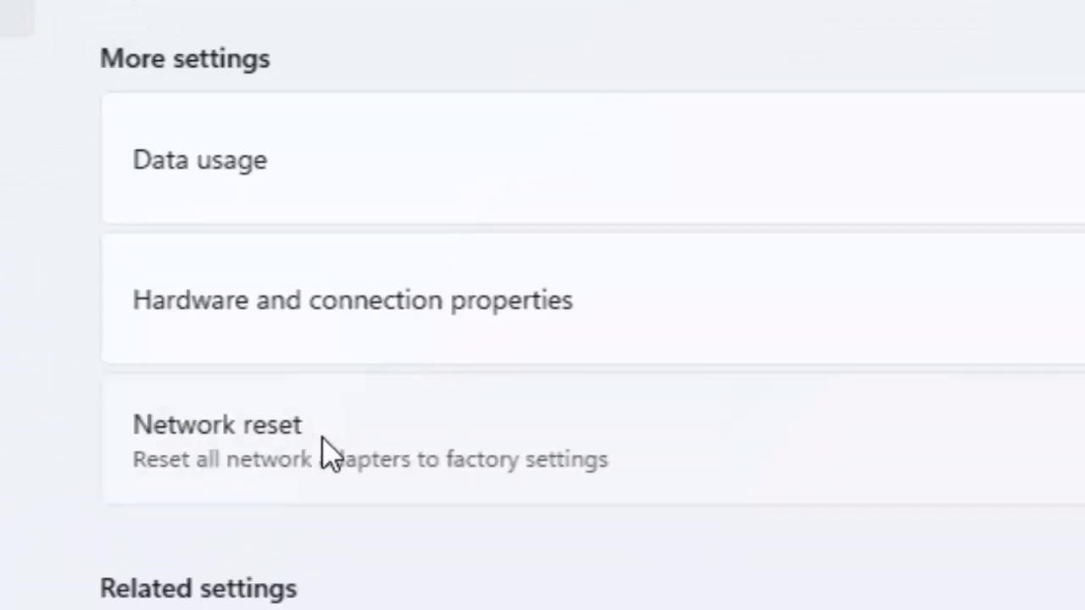
left_click(324, 441)
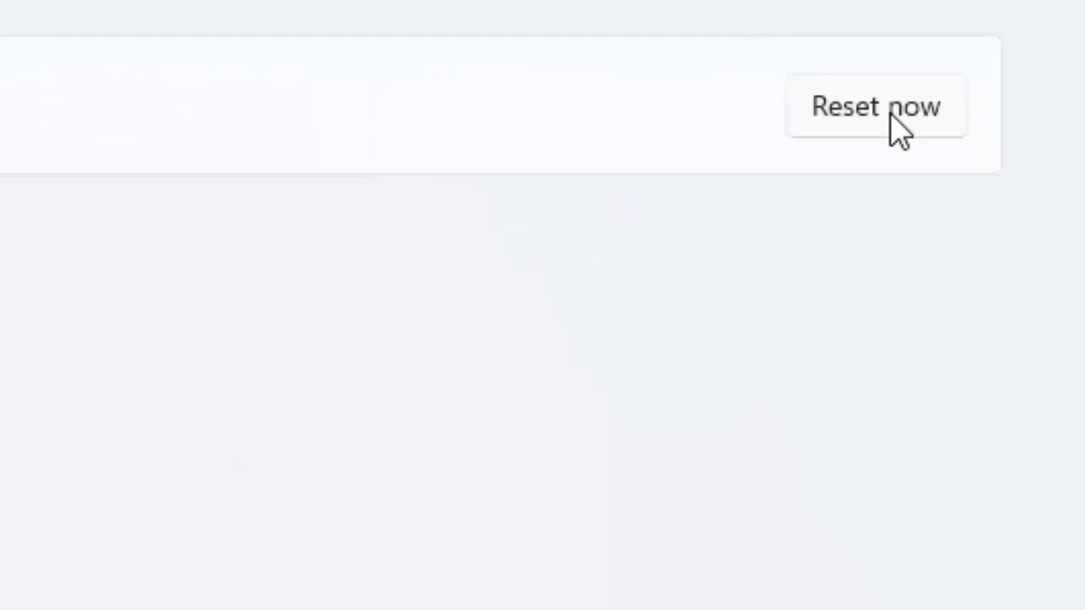
- Start Reset now, answer No to the confirmation, and close Settings
left_click(892, 119)
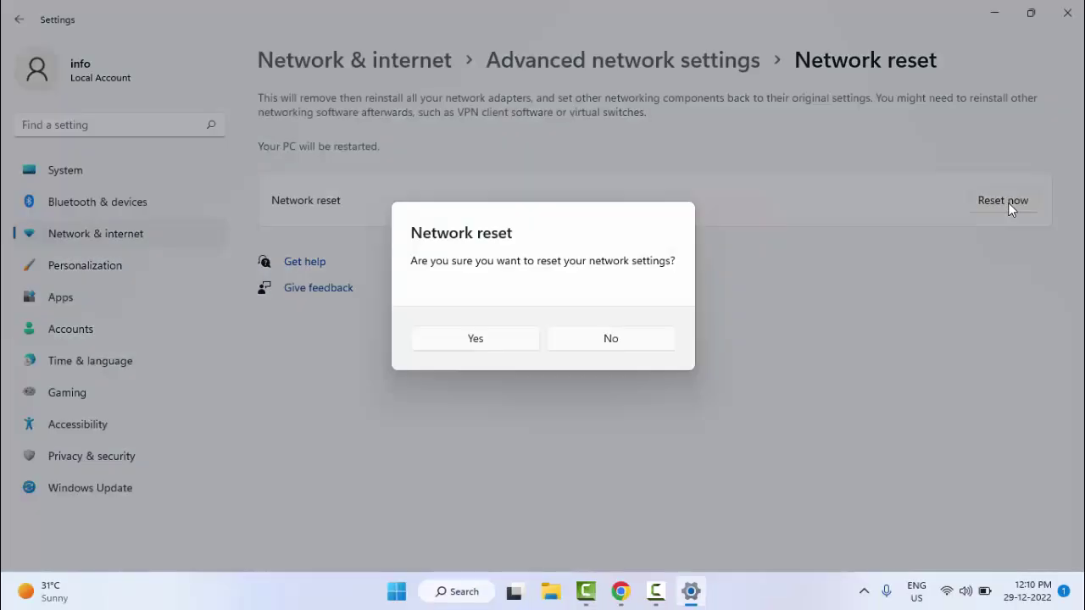
left_click(626, 342)
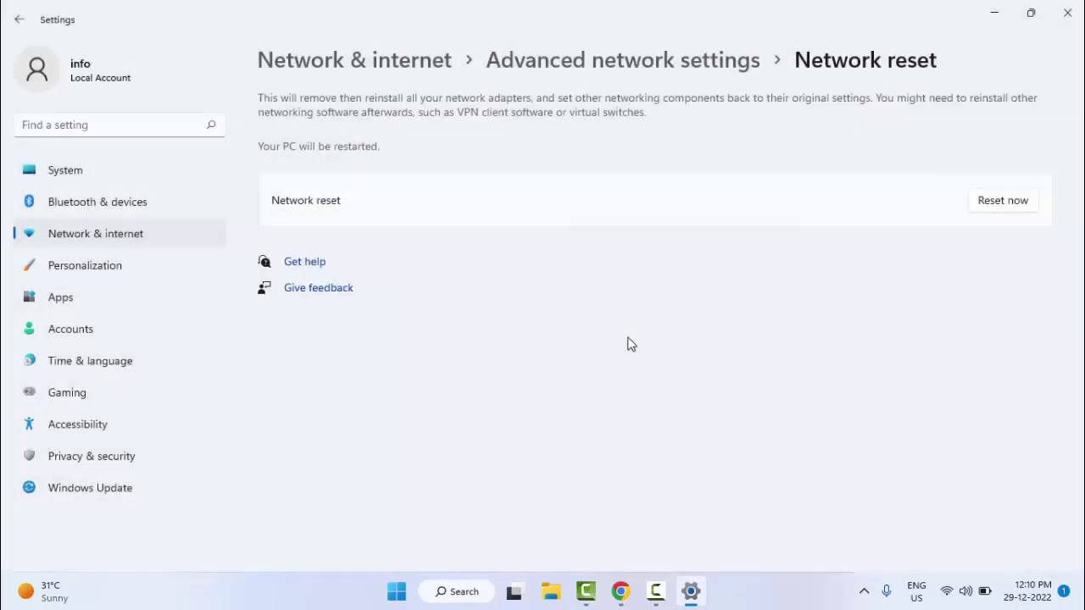
left_click(1068, 13)
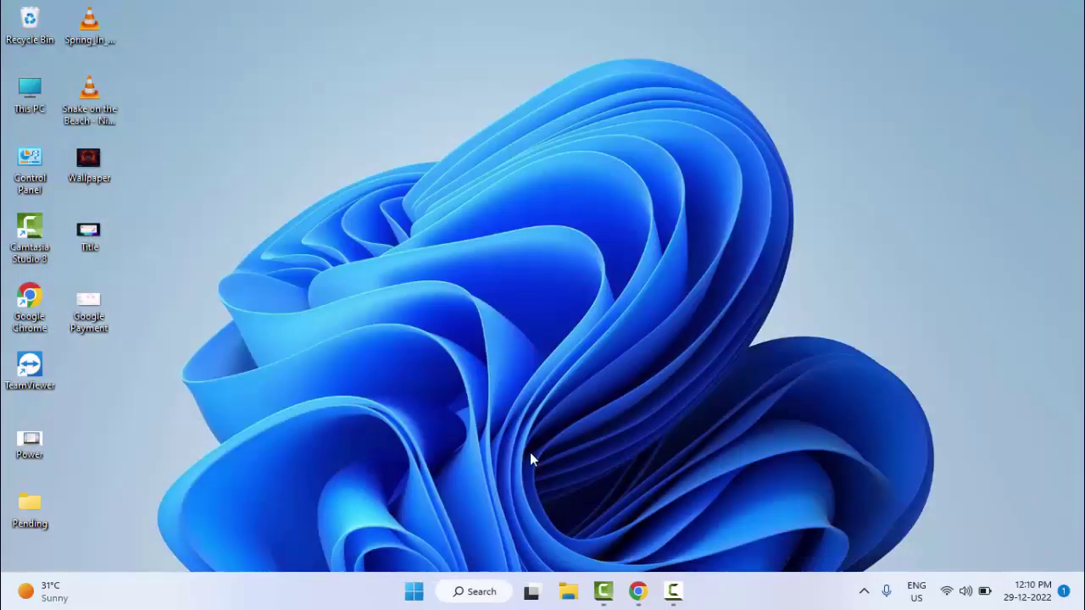